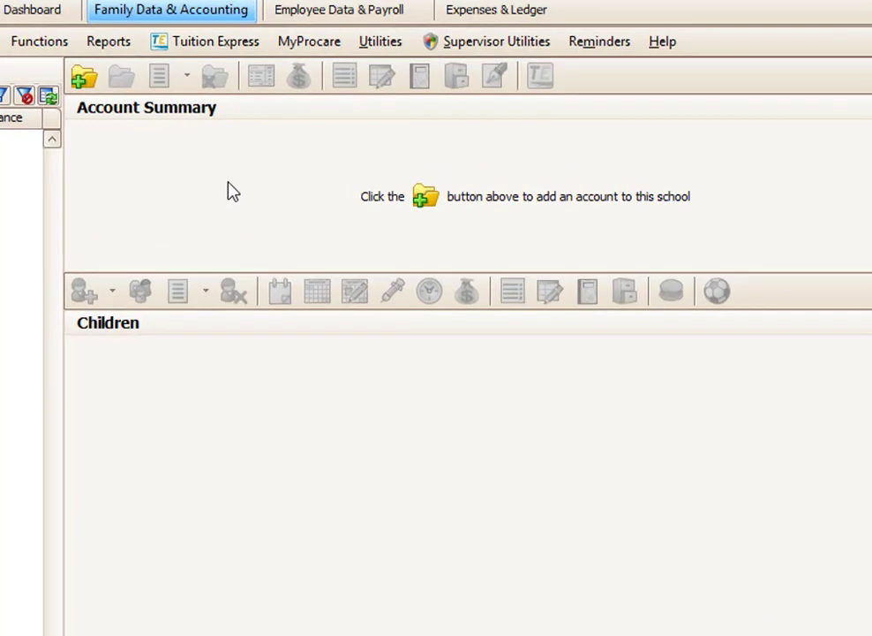
# Start a new family account, enter its account key, and show the payer add options.
pyautogui.click(84, 77)
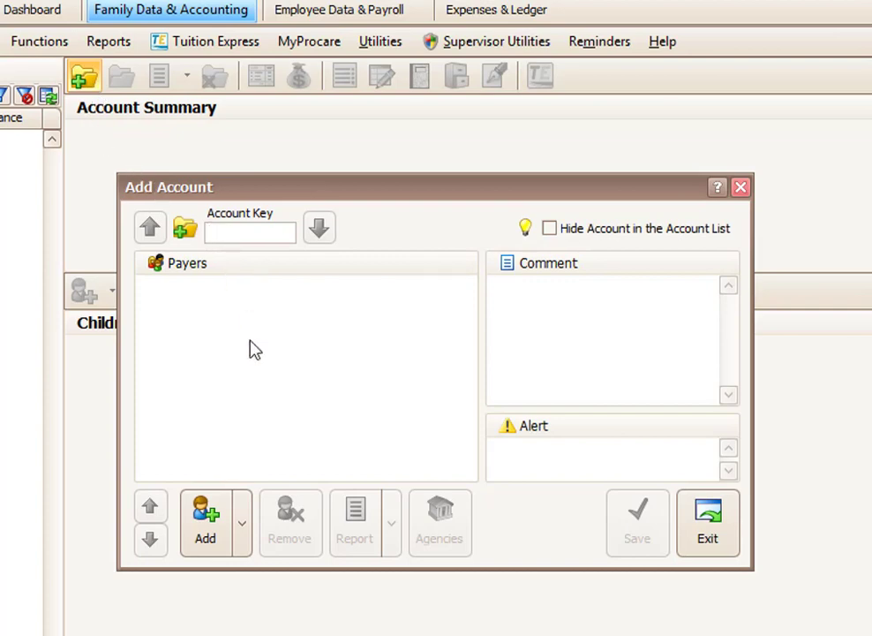
pyautogui.write('HA')
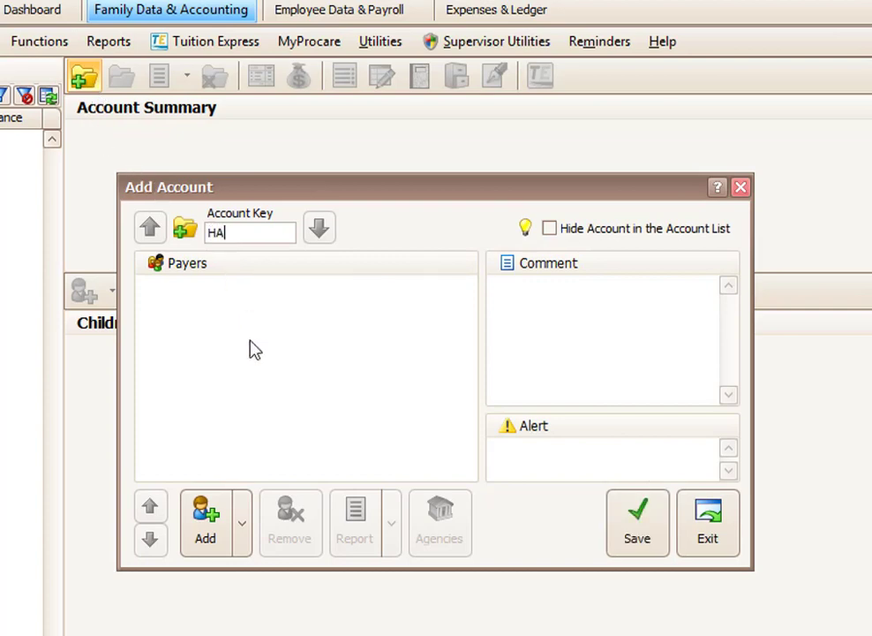
pyautogui.write('RRIS')
pyautogui.write('J')
pyautogui.click(244, 520)
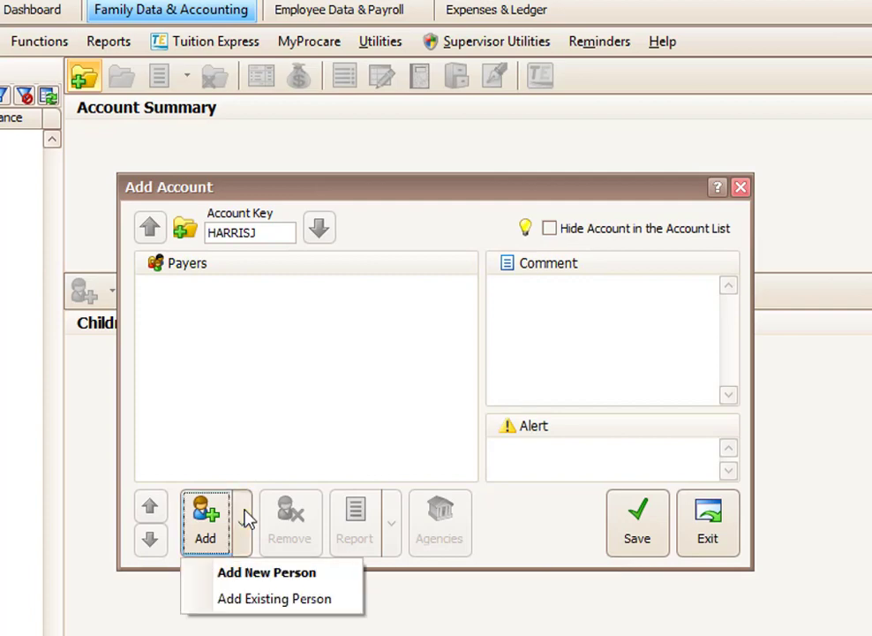
# Create a new payer person and enter her last name, first name and e-mail address.
pyautogui.click(250, 576)
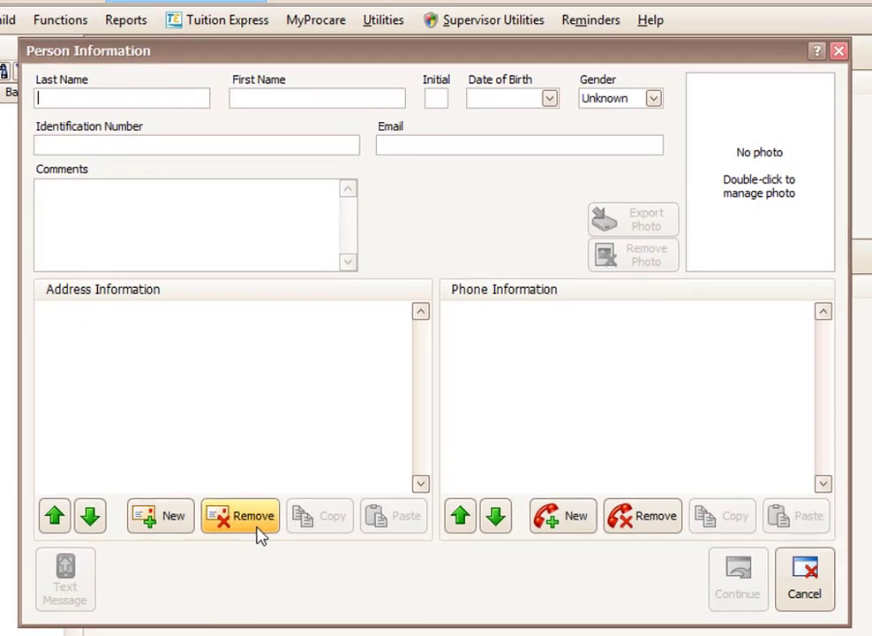
pyautogui.write('ha')
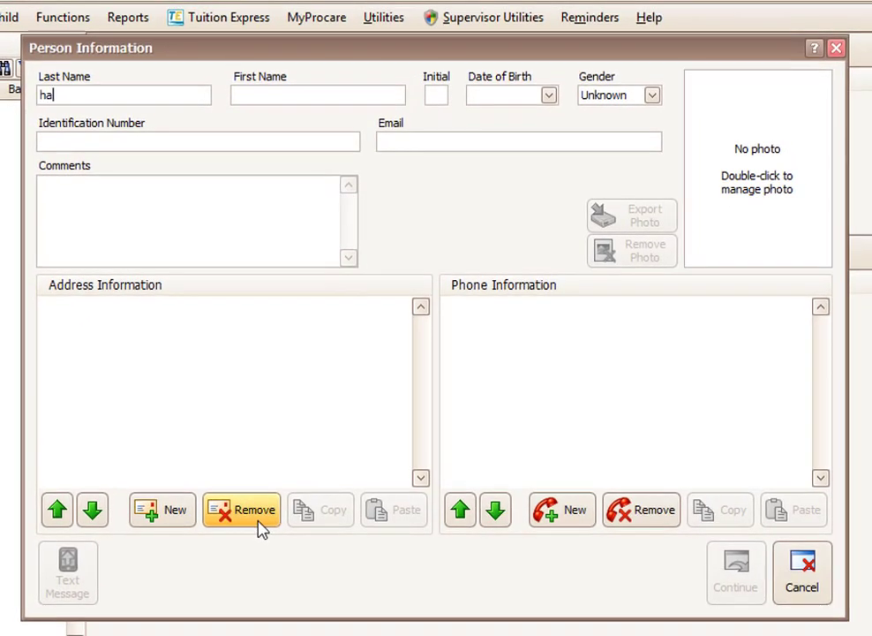
pyautogui.press('BackSpace')
pyautogui.press('BackSpace')
pyautogui.press('Tab')
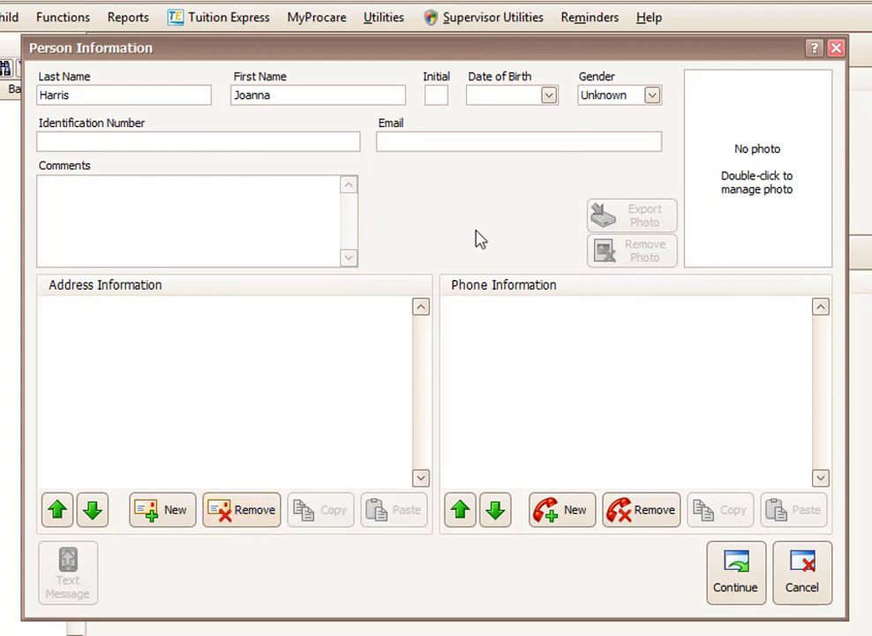
pyautogui.click(441, 142)
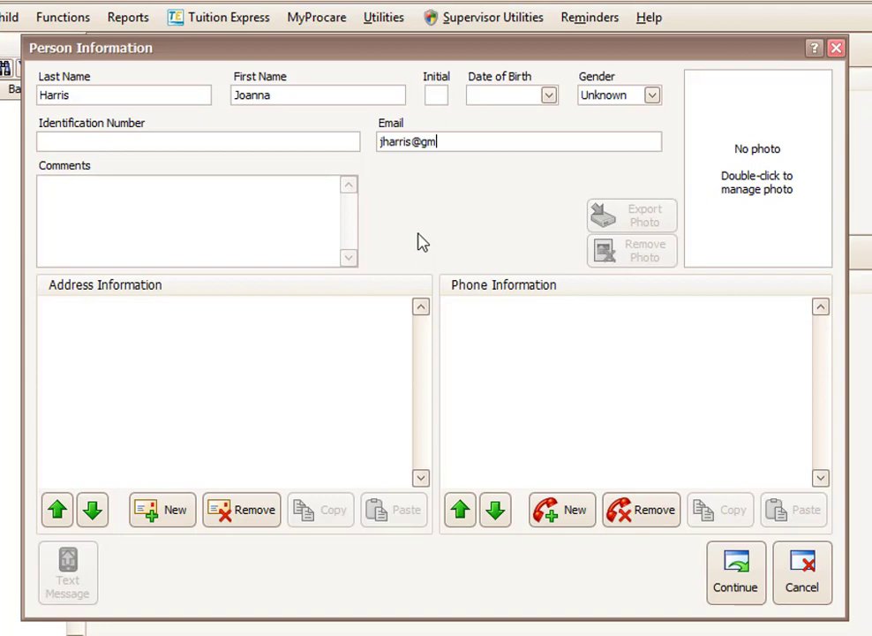
# Add the payer's street address, marked as both mailing and physical address.
pyautogui.click(172, 519)
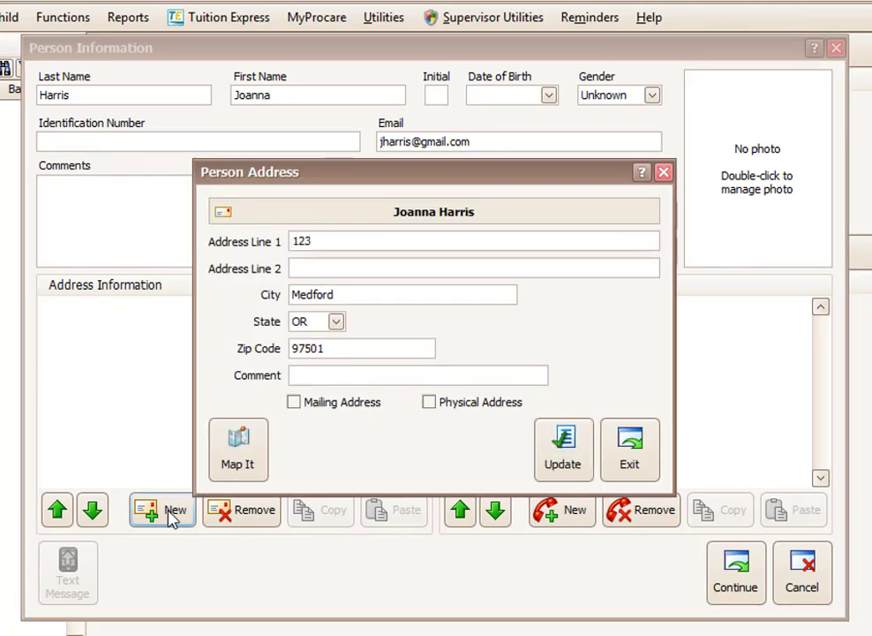
pyautogui.press('Tab')
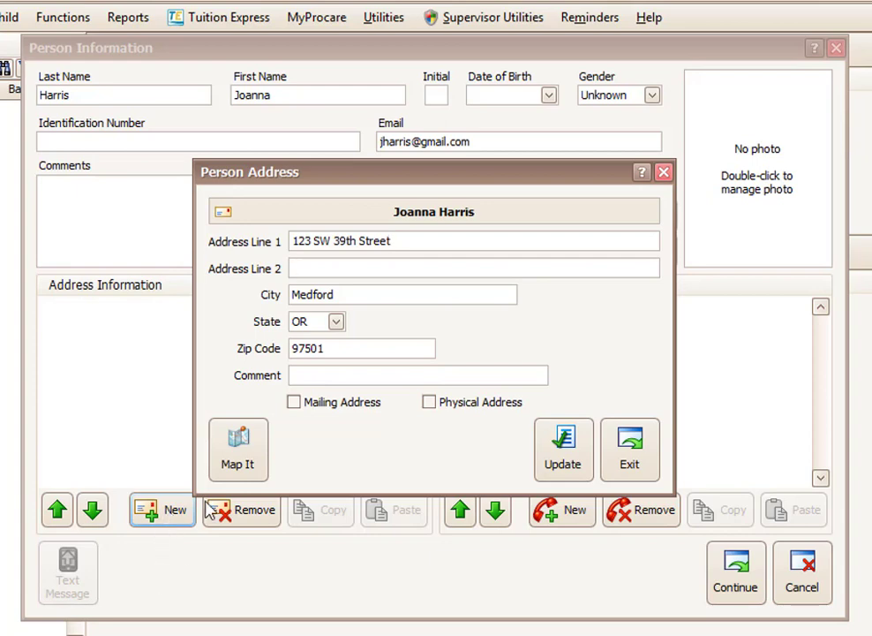
pyautogui.click(328, 348)
pyautogui.click(294, 402)
pyautogui.click(430, 402)
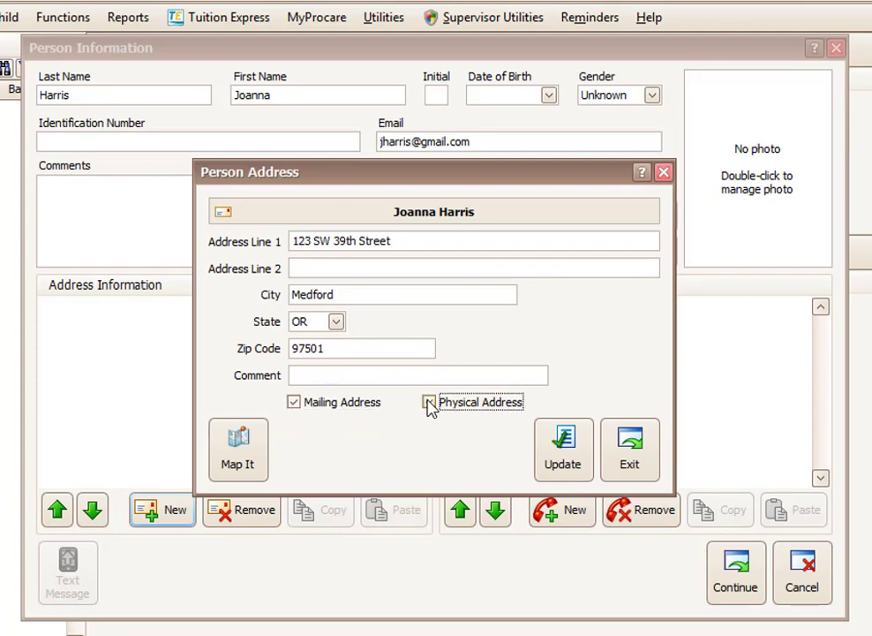
pyautogui.click(569, 461)
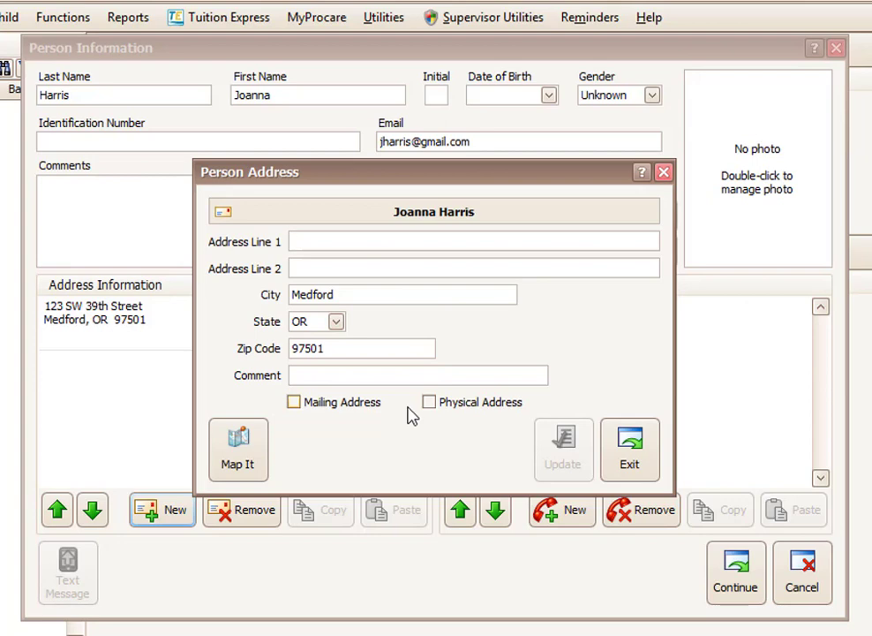
pyautogui.click(634, 452)
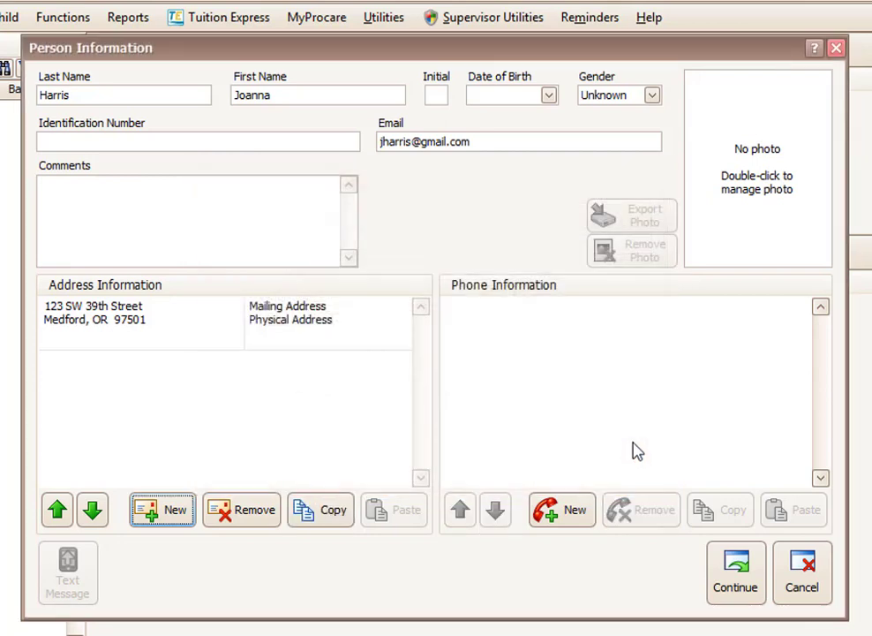
# Add the payer's home phone number.
pyautogui.click(569, 520)
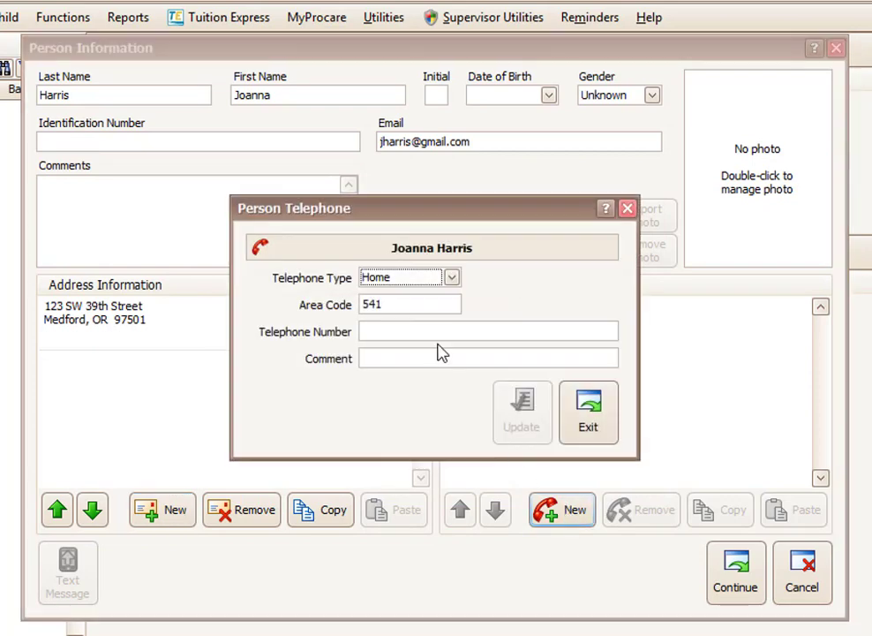
pyautogui.click(418, 331)
pyautogui.write('236-')
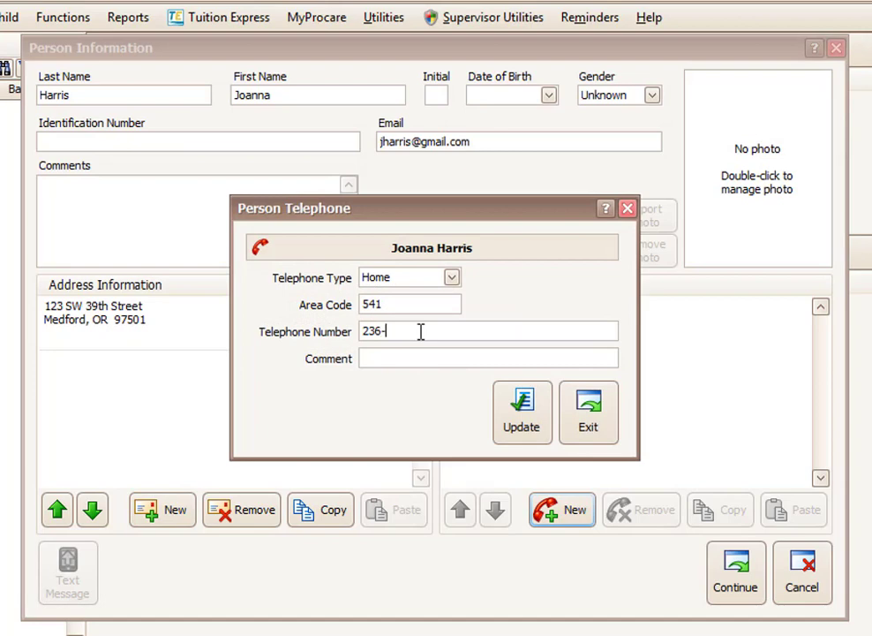
pyautogui.write('4567')
pyautogui.click(527, 427)
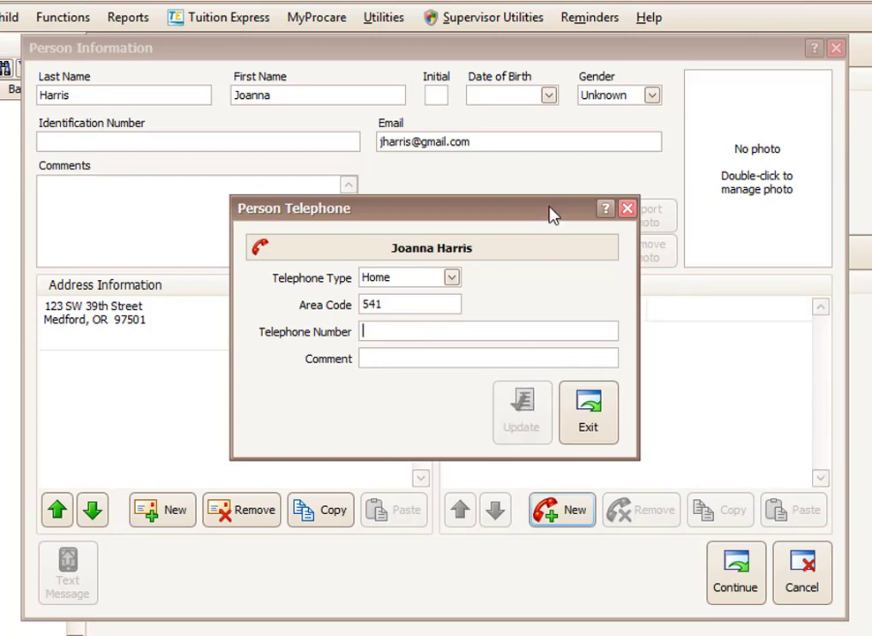
# Add a Cell phone number with the comment 'Call first'.
pyautogui.moveTo(551, 210); pyautogui.dragTo(320, 265)
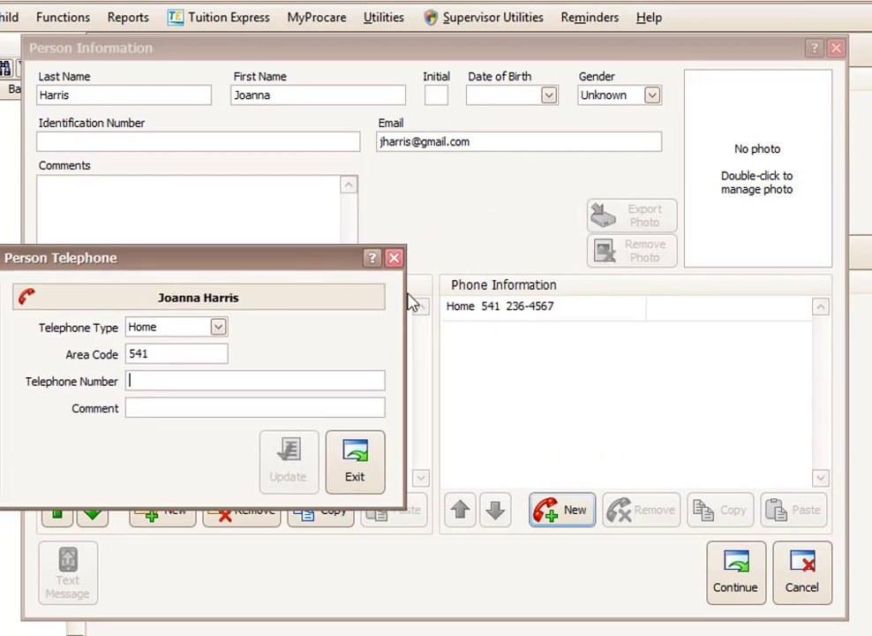
pyautogui.click(218, 328)
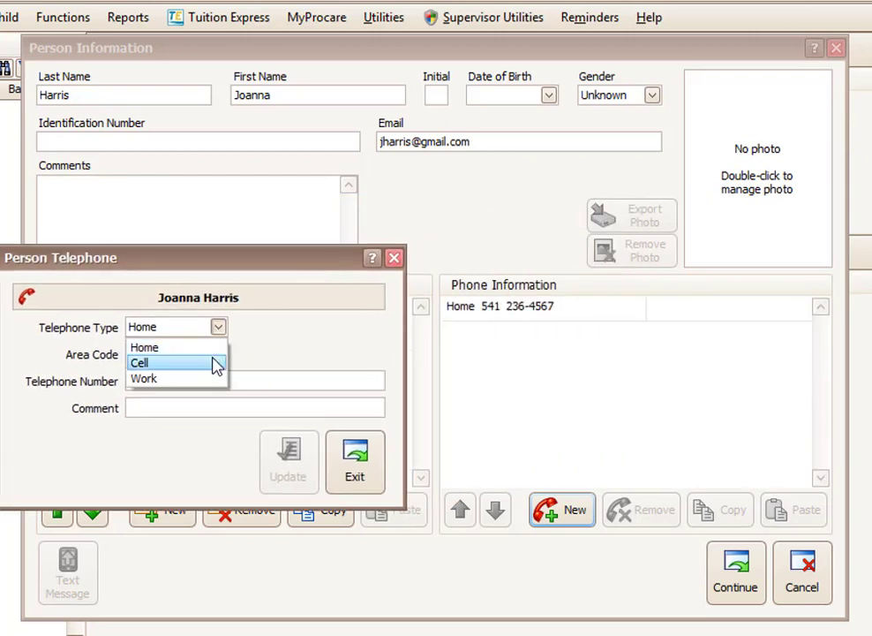
pyautogui.click(217, 363)
pyautogui.click(212, 379)
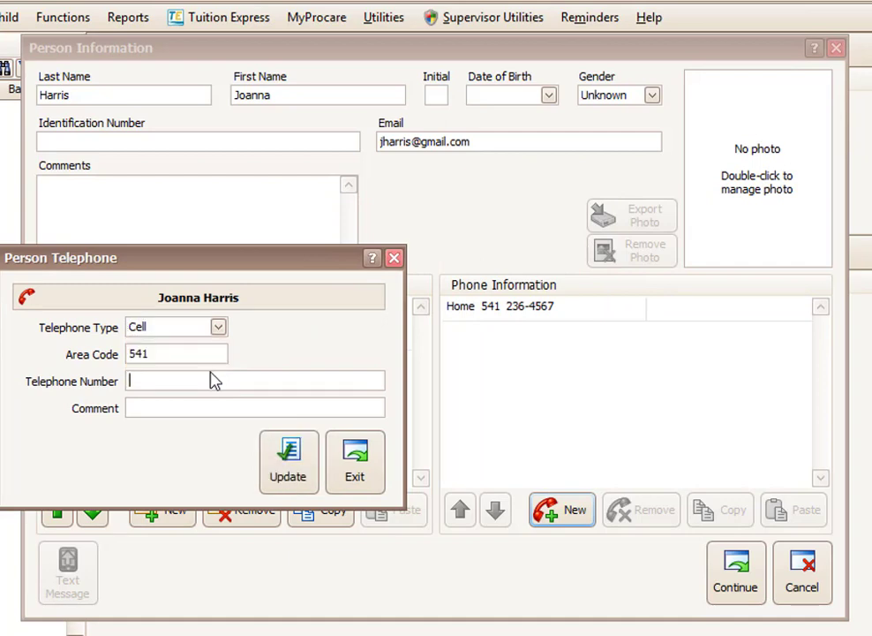
pyautogui.write('778-1234')
pyautogui.click(224, 408)
pyautogui.write('Call ')
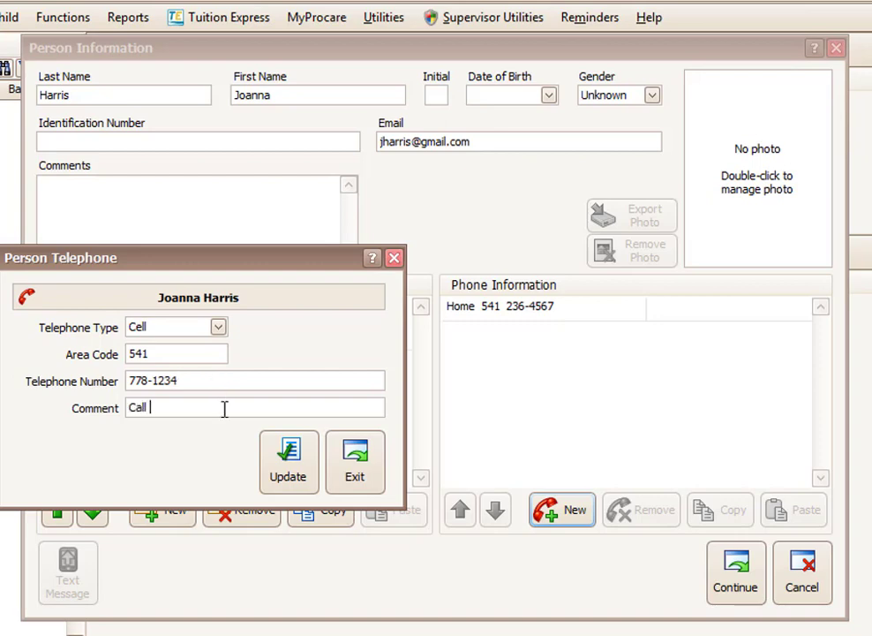
pyautogui.write('first')
pyautogui.click(291, 464)
pyautogui.click(344, 464)
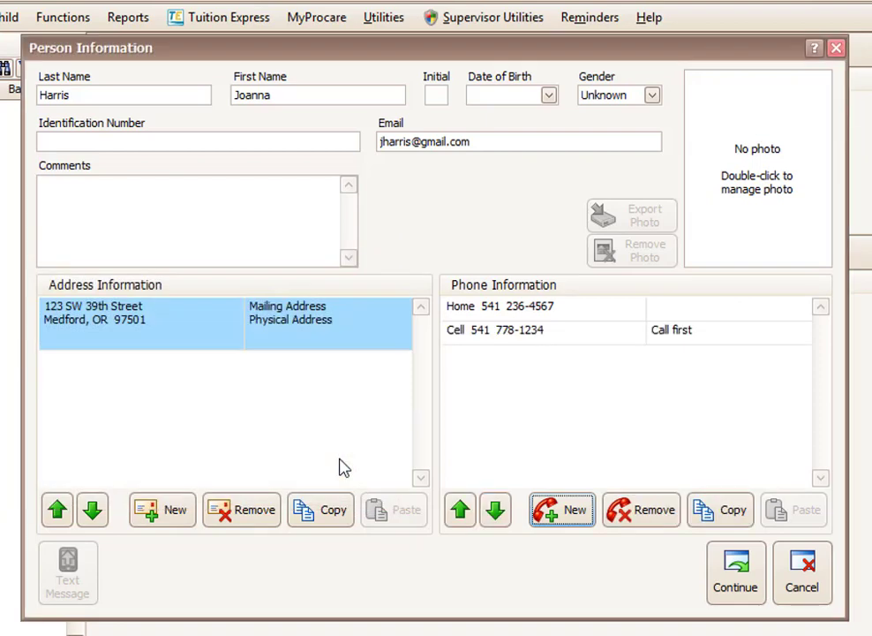
# Move the cell number above the home number and copy the payer's address.
pyautogui.click(506, 339)
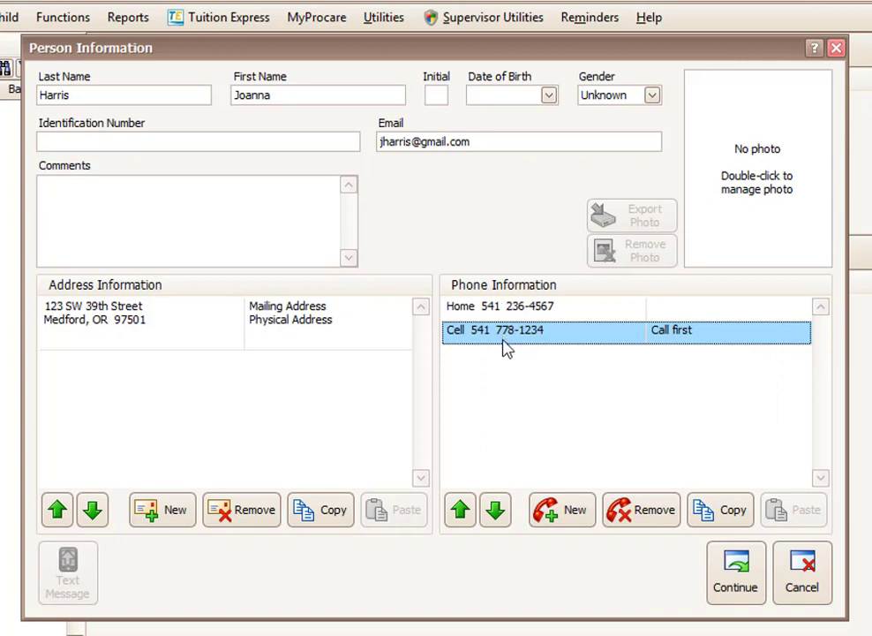
pyautogui.click(462, 525)
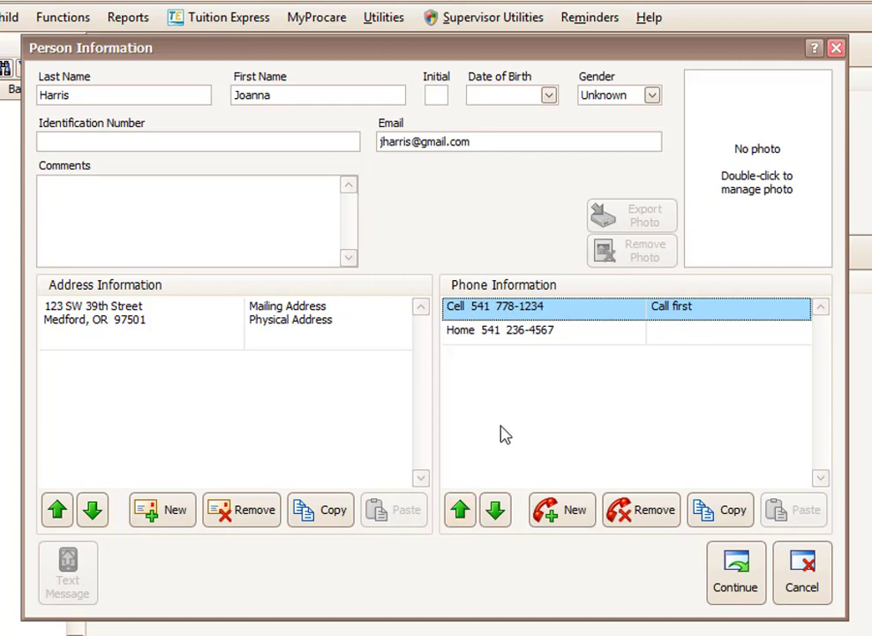
pyautogui.click(318, 328)
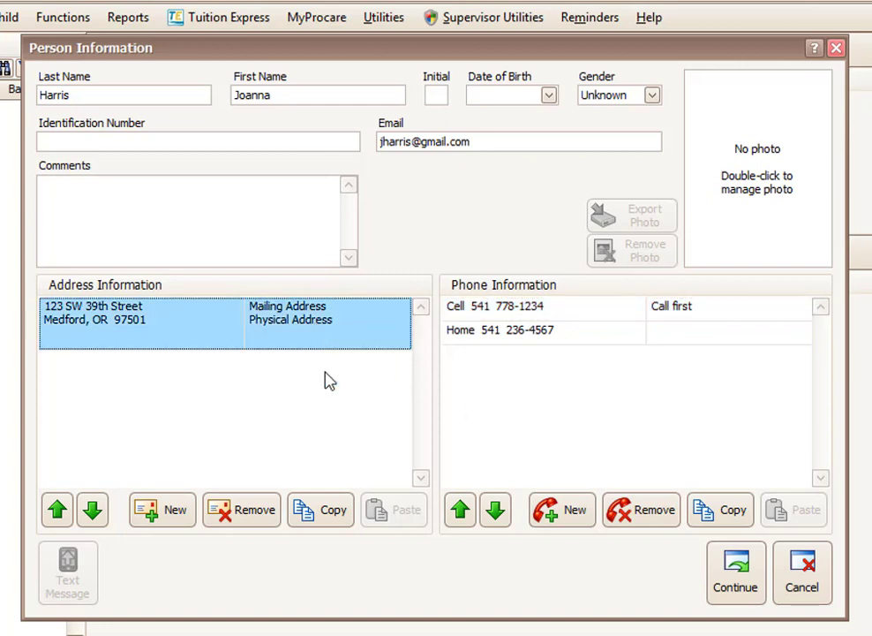
pyautogui.click(335, 521)
# Copy the home phone entry and return to the account with the payer listed.
pyautogui.click(506, 364)
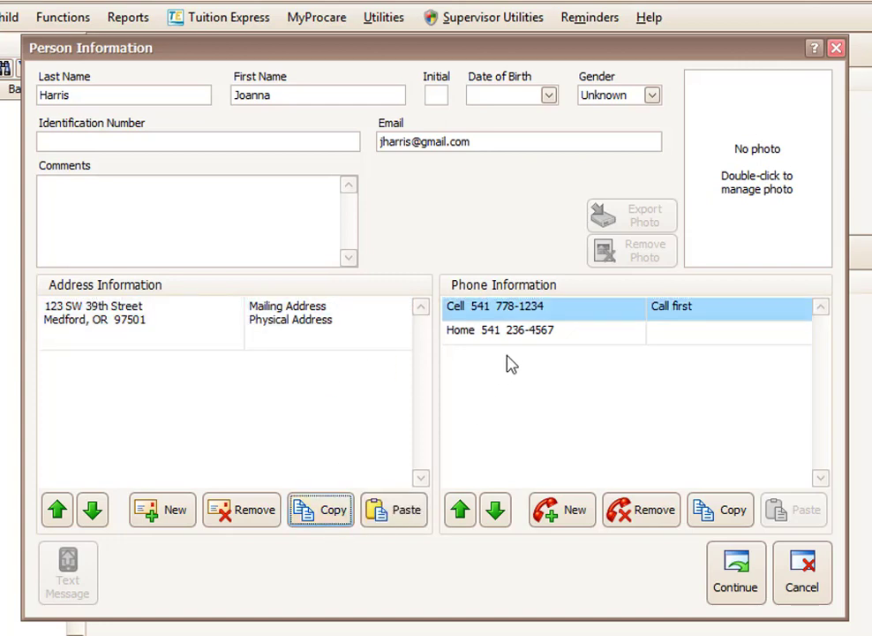
pyautogui.click(510, 334)
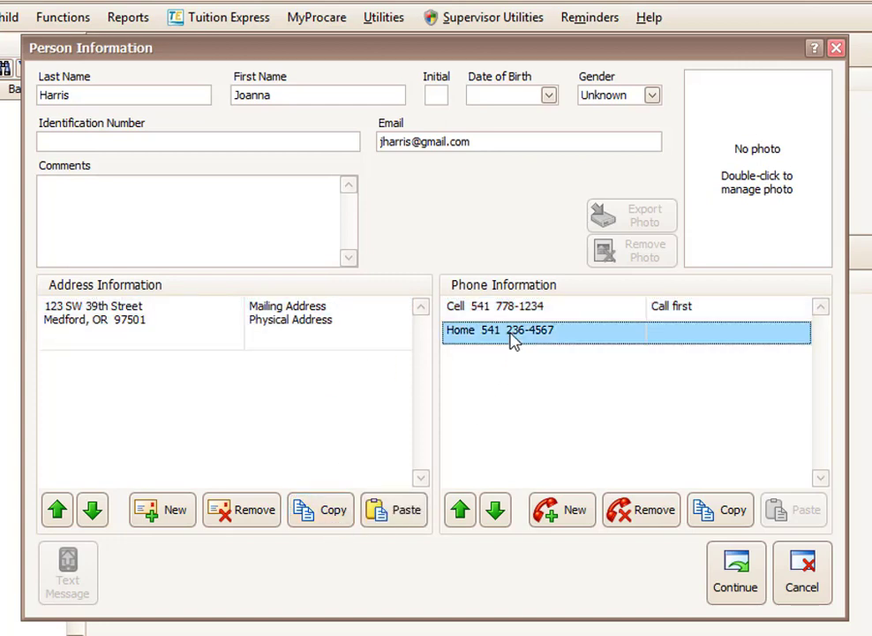
pyautogui.click(714, 521)
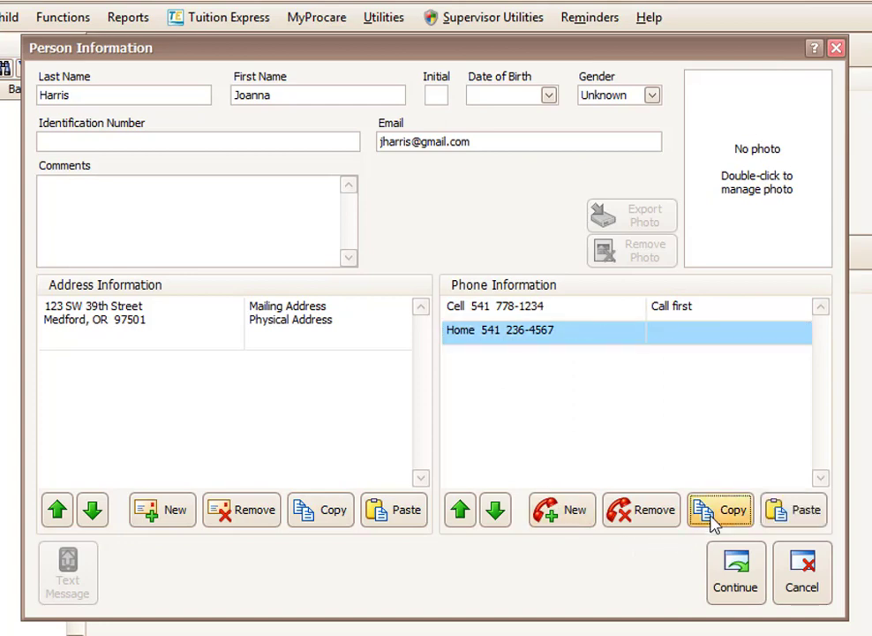
pyautogui.click(686, 460)
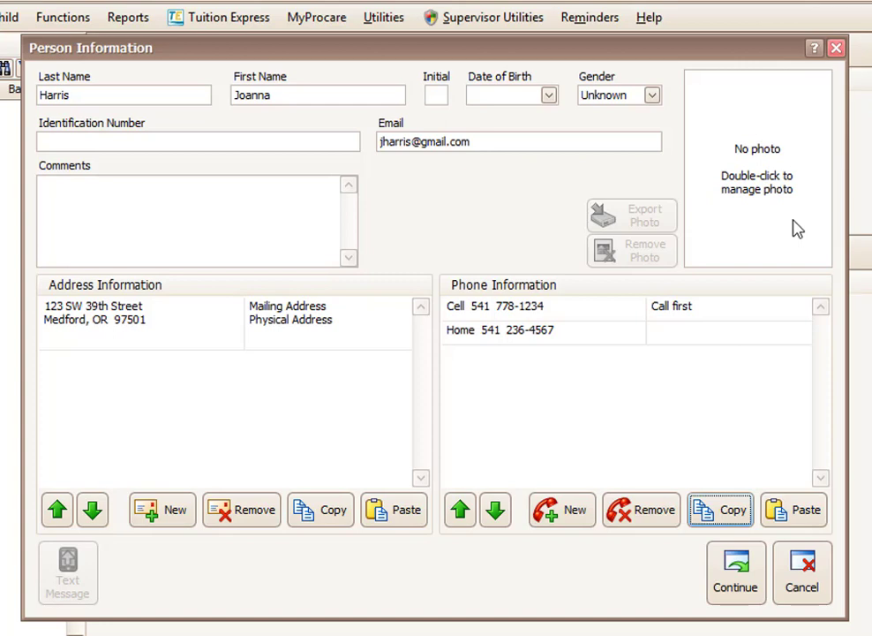
pyautogui.click(815, 51)
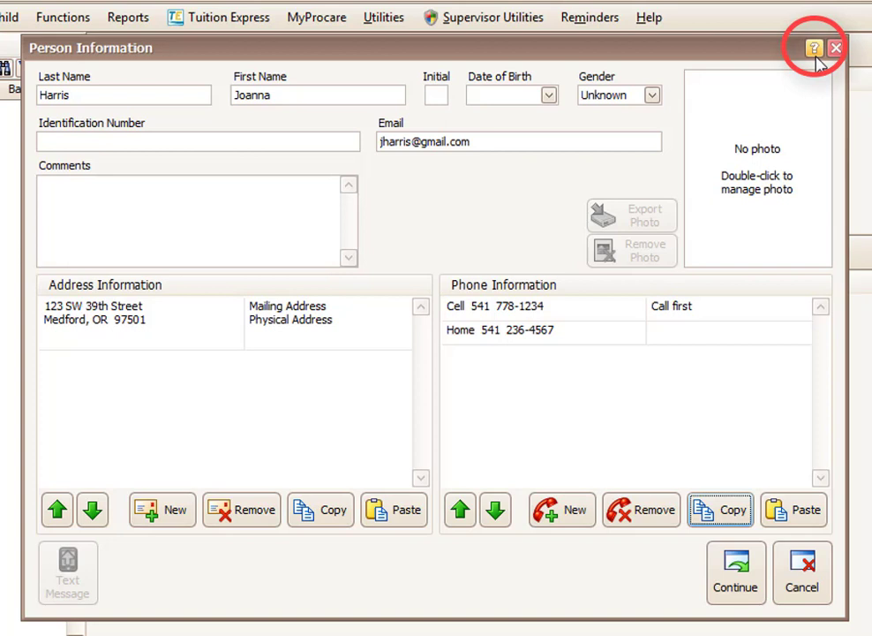
pyautogui.click(736, 587)
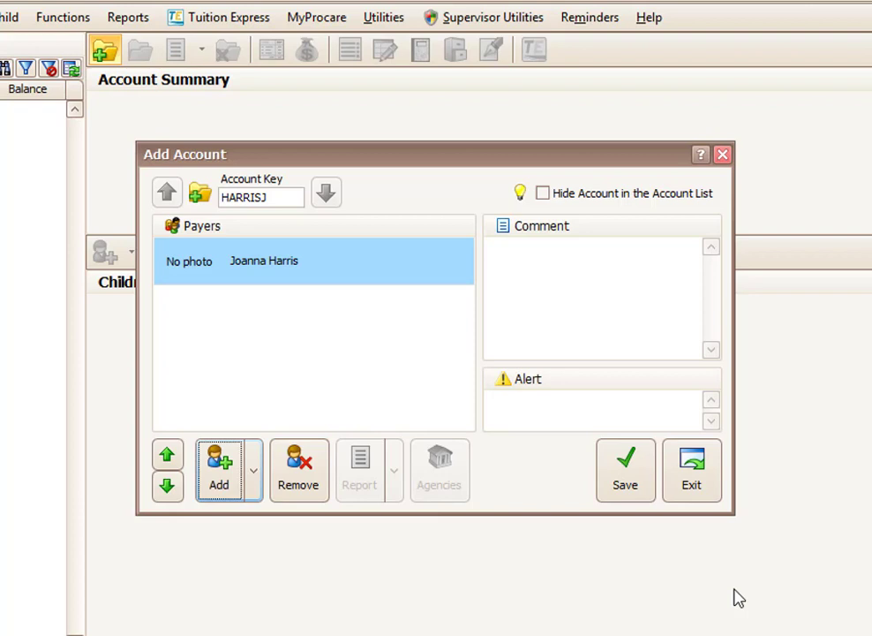
# Add a second new payer with the family last name and his first name.
pyautogui.click(253, 471)
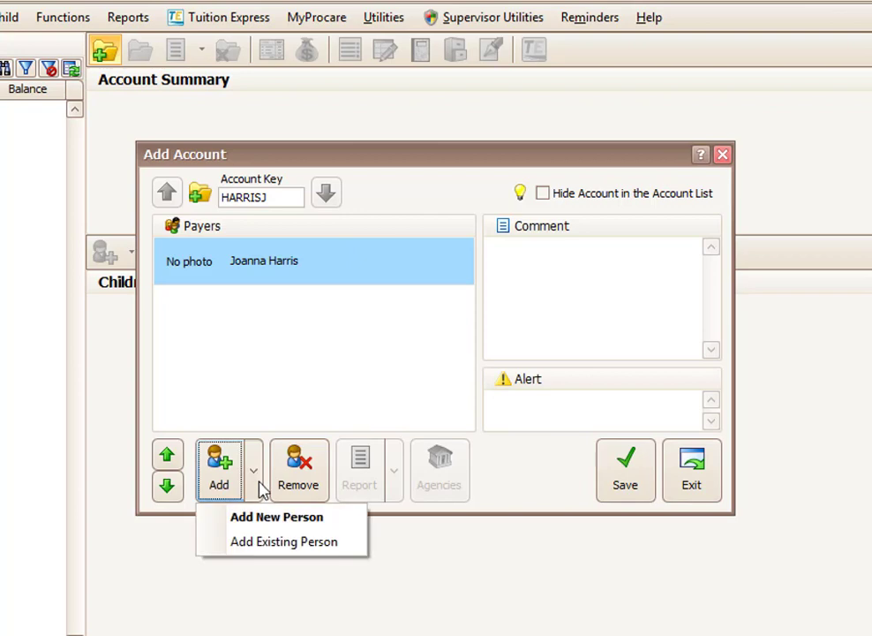
pyautogui.click(265, 519)
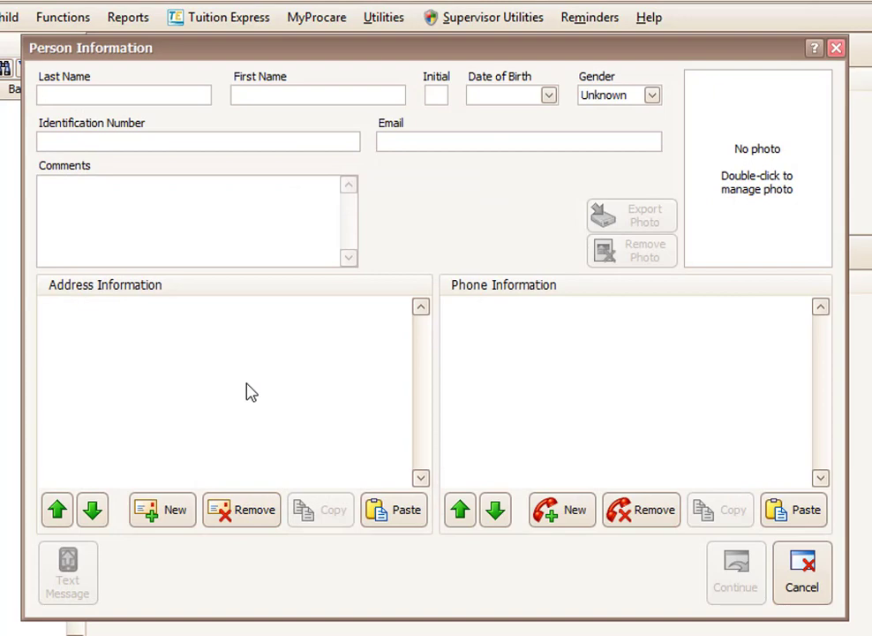
pyautogui.press('Tab')
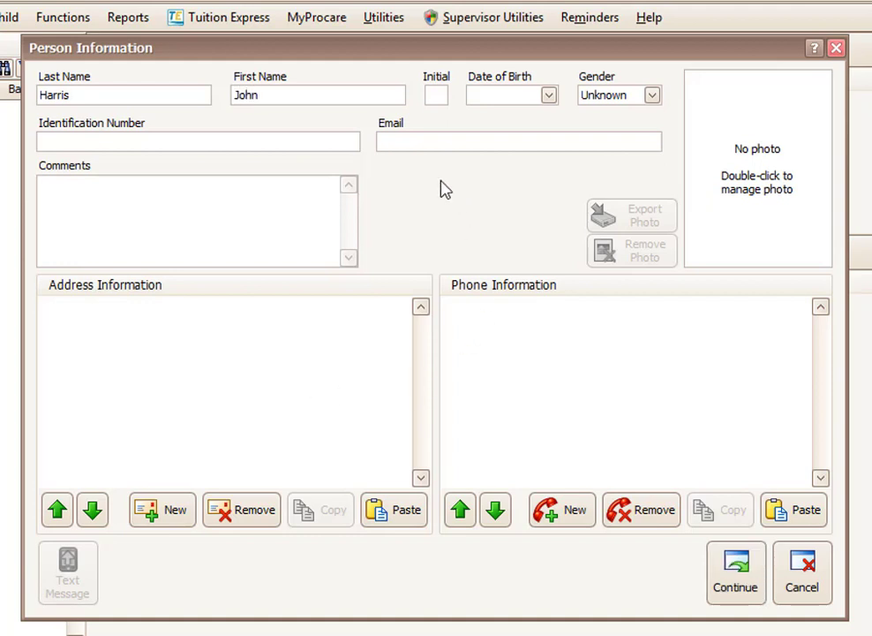
# Enter his e-mail, paste the copied address and home phone, and submit.
pyautogui.click(433, 137)
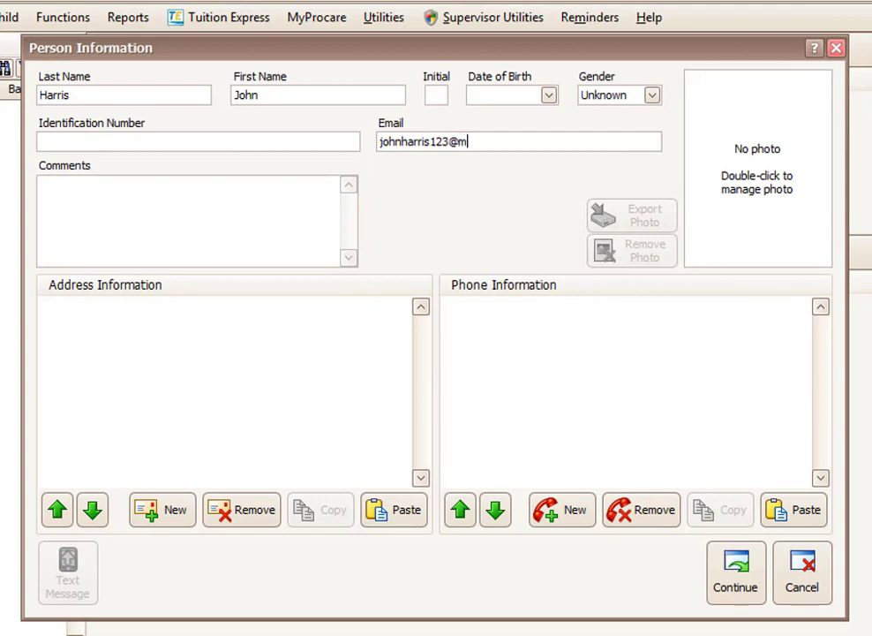
pyautogui.click(402, 510)
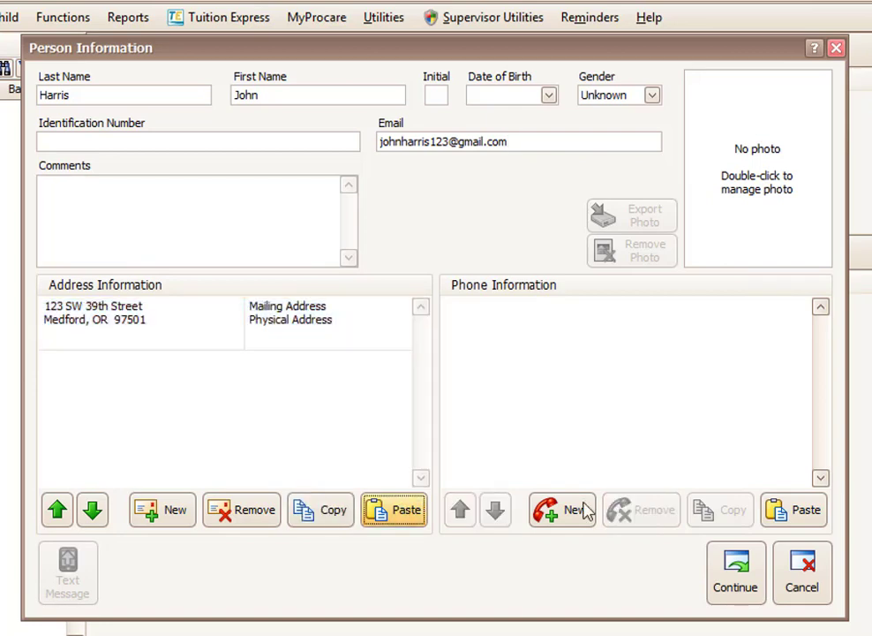
pyautogui.click(798, 520)
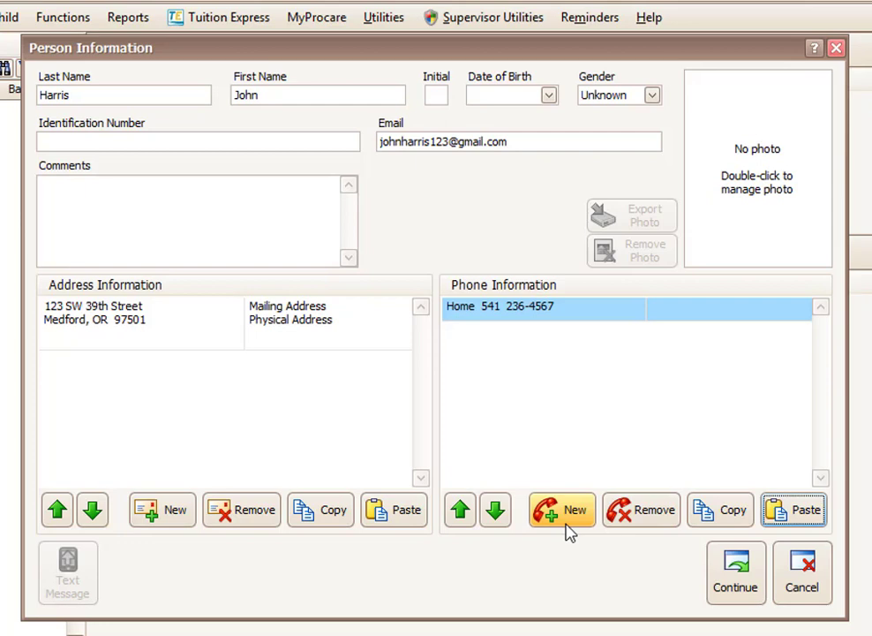
pyautogui.click(755, 576)
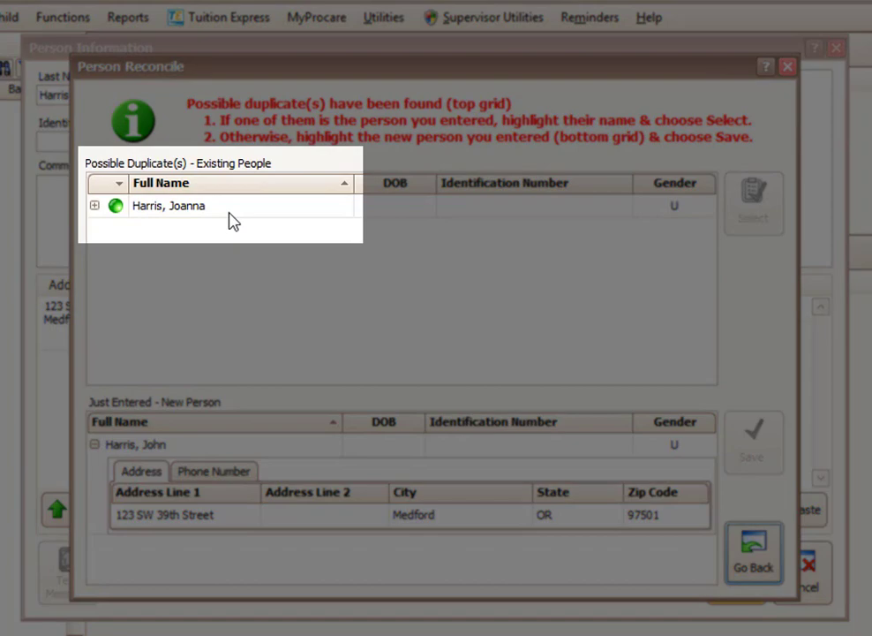
# Save the newly entered person as a separate record, not the existing possible duplicate.
pyautogui.click(229, 212)
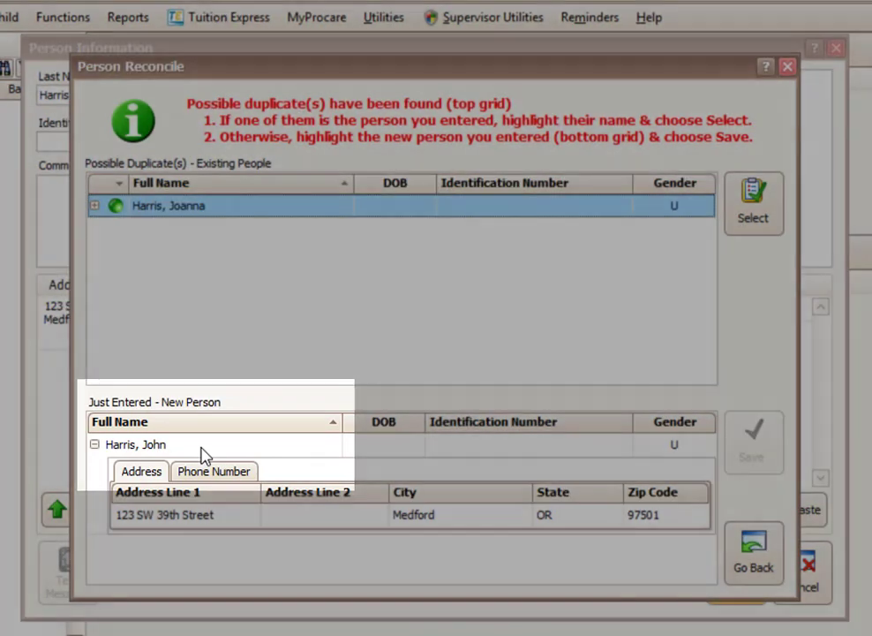
pyautogui.click(201, 452)
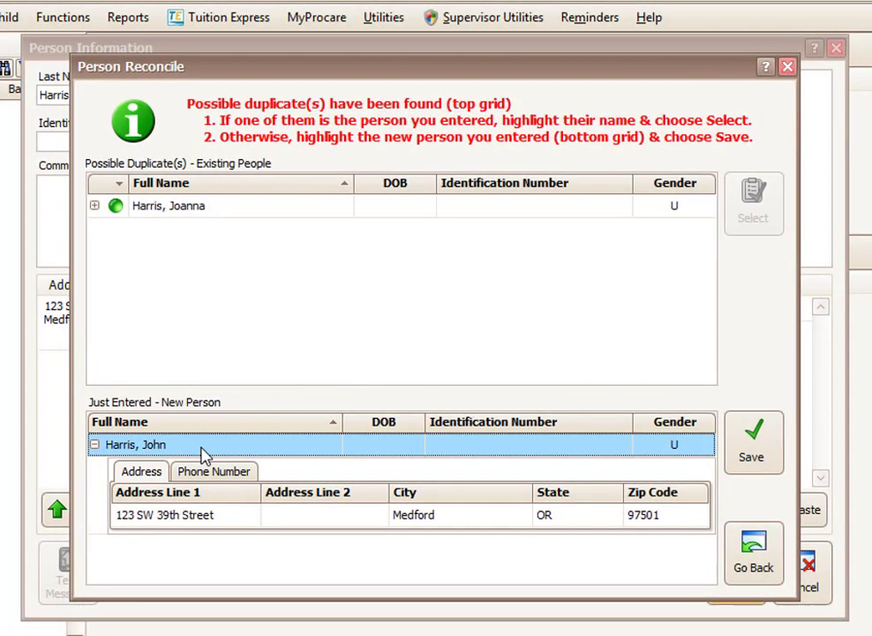
pyautogui.click(753, 452)
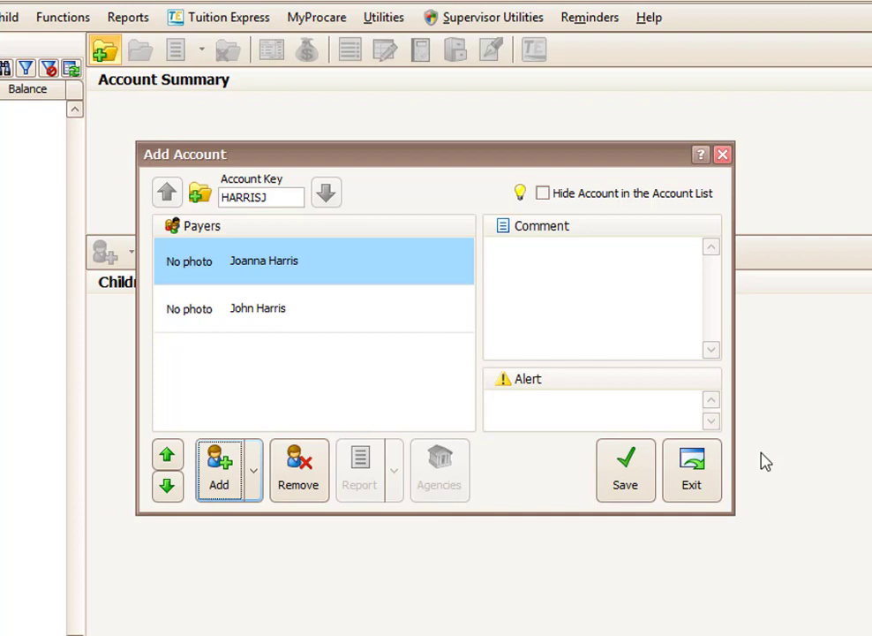
# Save the account, link it to the DHS agency, and close the account window.
pyautogui.click(627, 481)
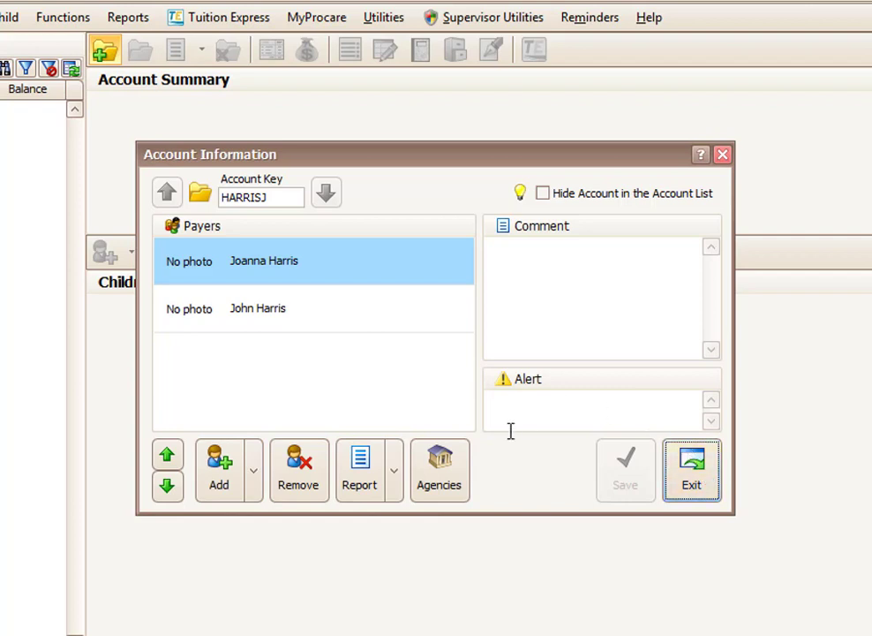
pyautogui.click(465, 465)
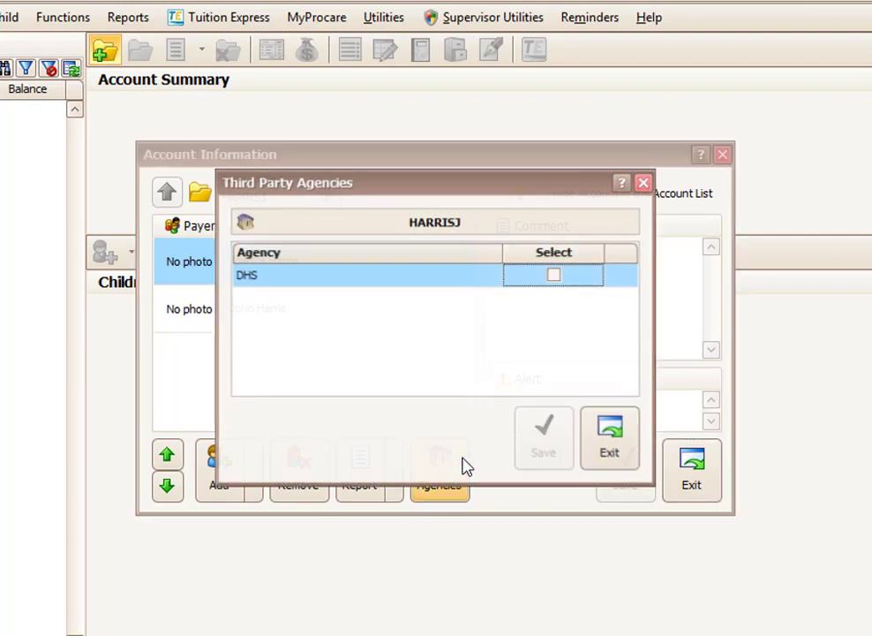
pyautogui.click(555, 276)
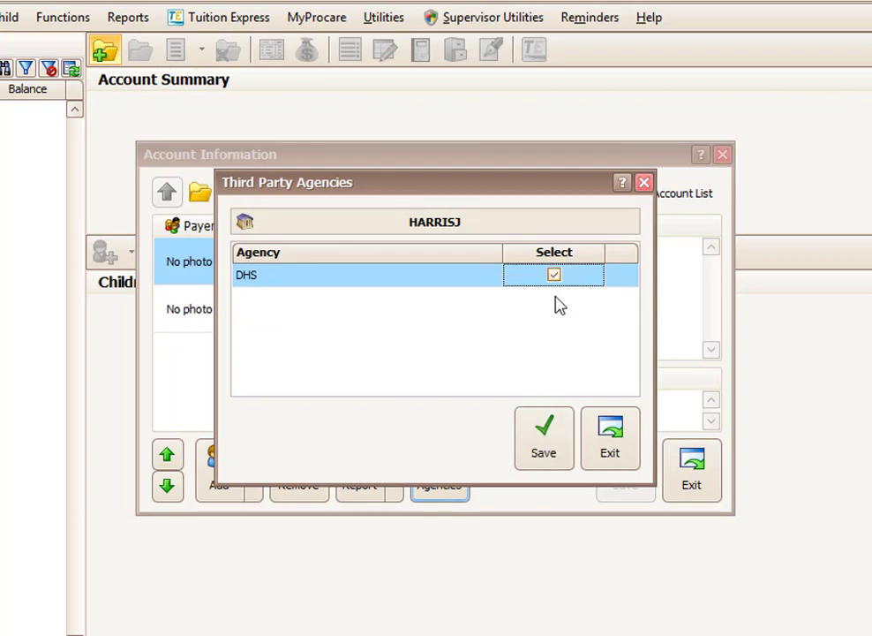
pyautogui.click(545, 433)
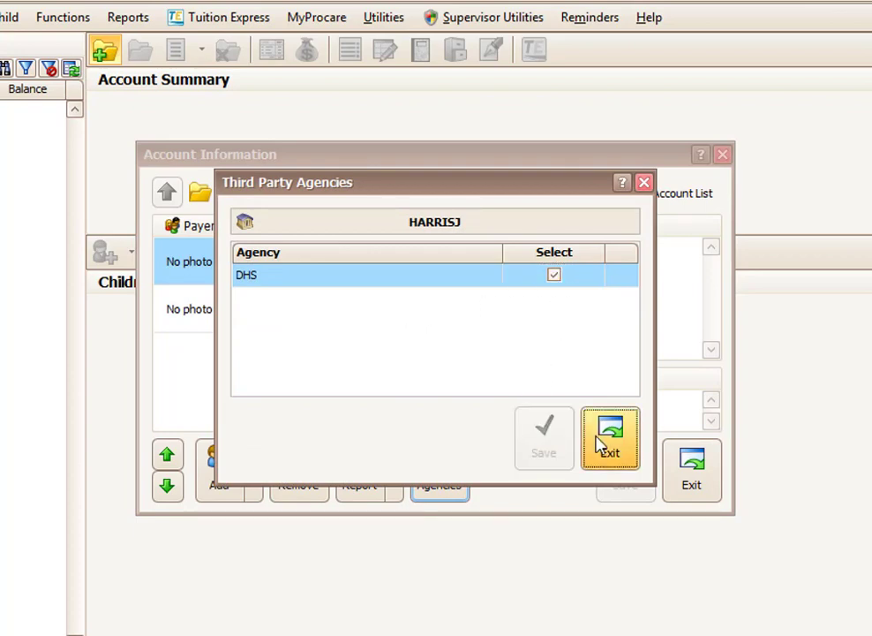
pyautogui.click(604, 440)
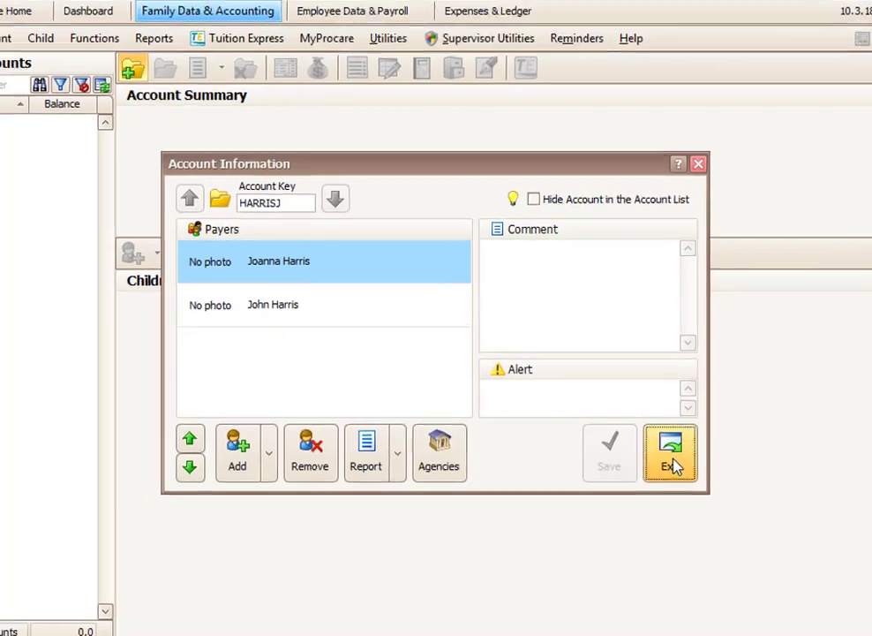
pyautogui.click(691, 474)
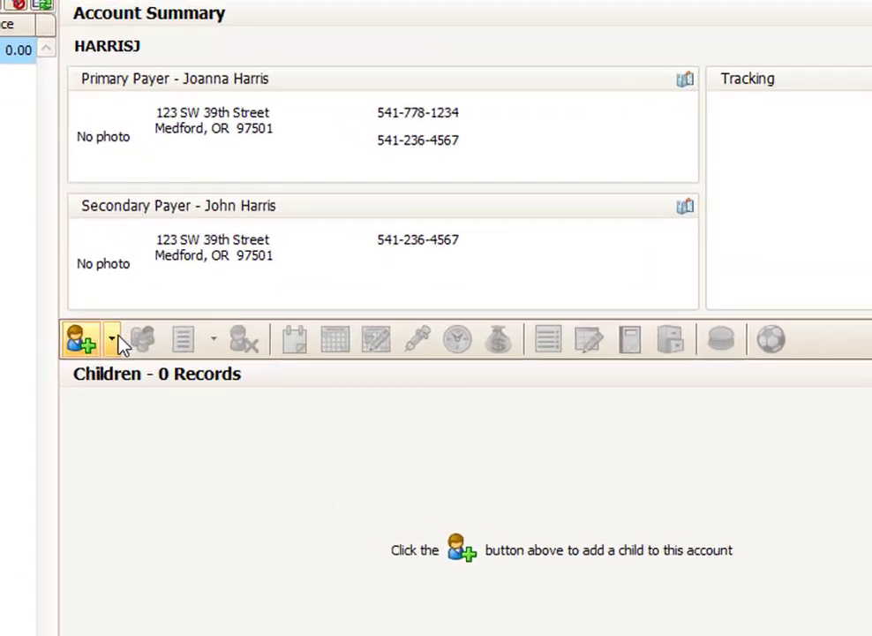
# Show the Add Child choices in the Account Summary's Children toolbar.
pyautogui.click(183, 345)
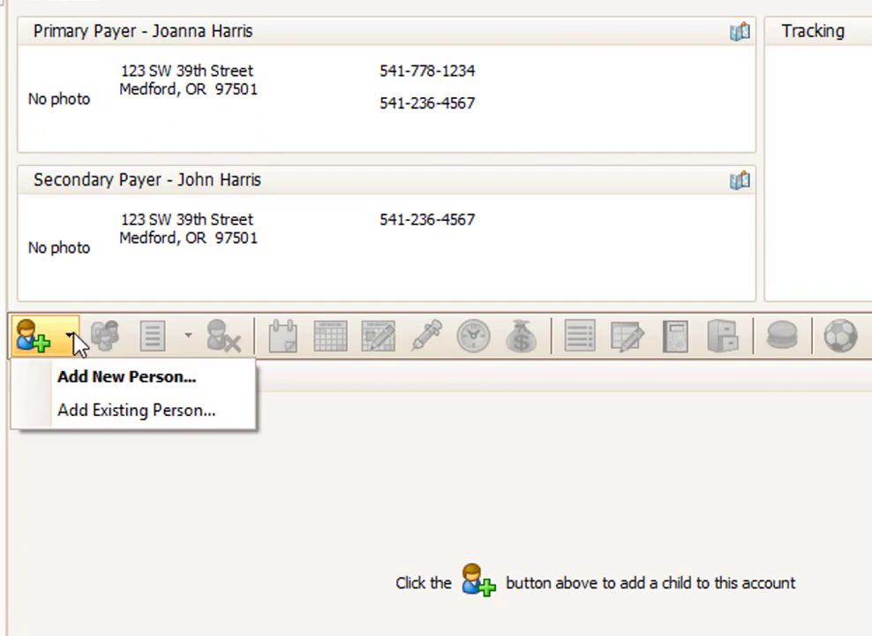
# Start a new child record with the family last name and the child's first name.
pyautogui.click(99, 386)
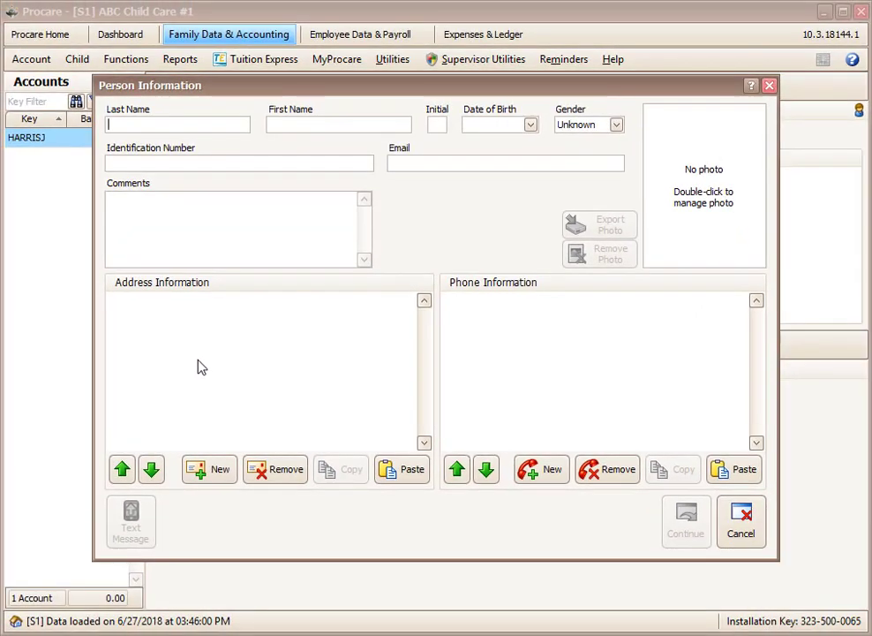
pyautogui.press('Tab')
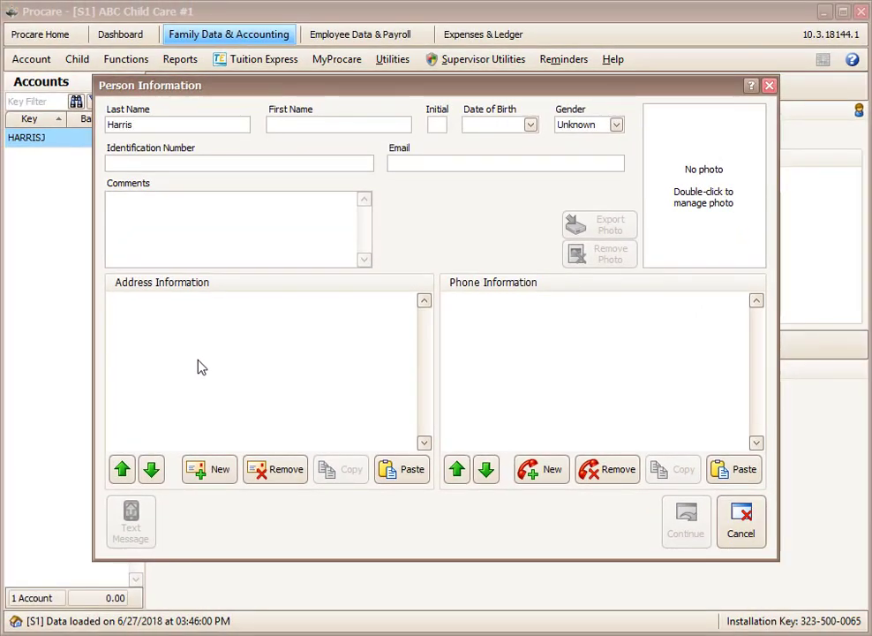
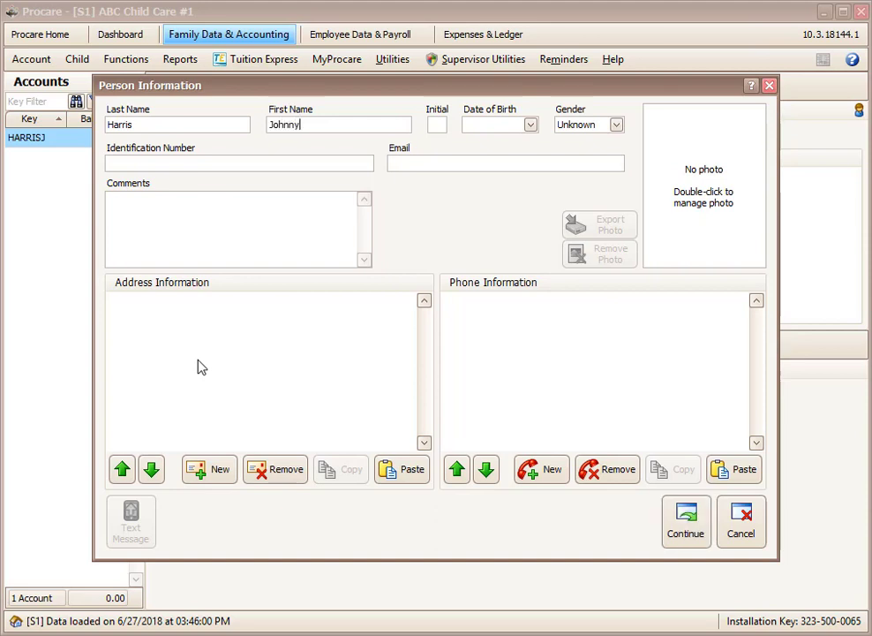
# Set the child's birth date to 3/15/2015 and gender to Male.
pyautogui.press('Tab')
pyautogui.press('Tab')
pyautogui.write('3')
pyautogui.write('5')
pyautogui.write('3')
pyautogui.press('Right')
pyautogui.write('15')
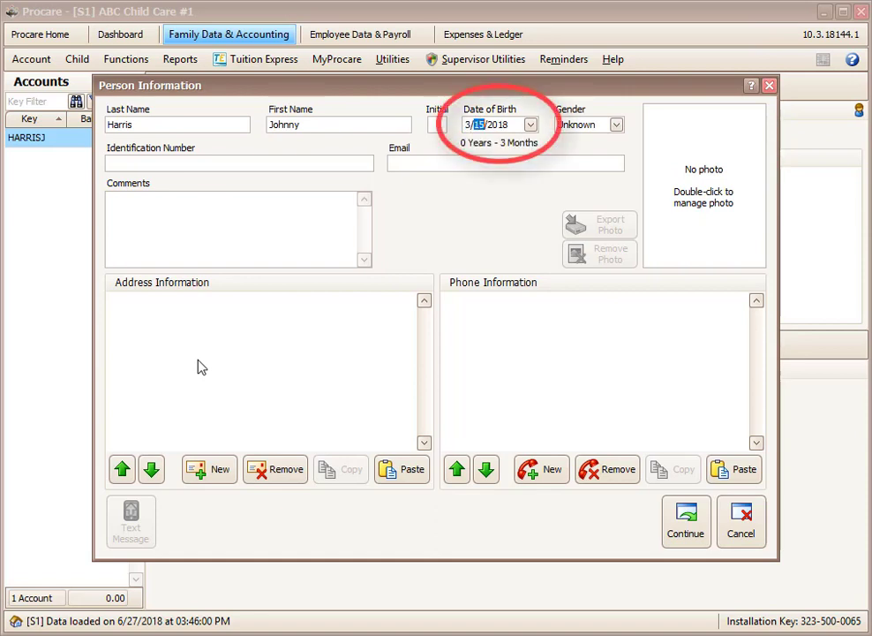
pyautogui.press('Right')
pyautogui.write('2015')
pyautogui.press('Tab')
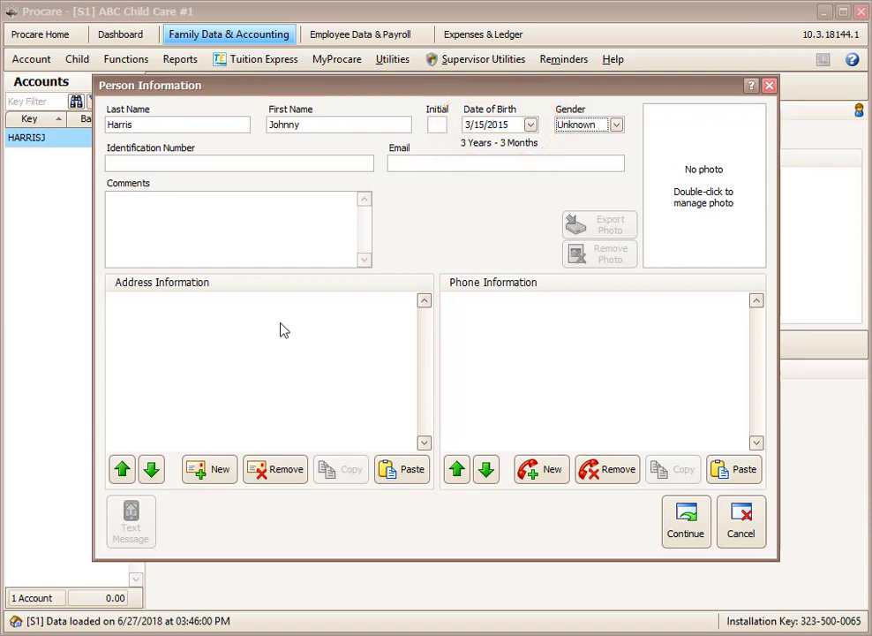
pyautogui.click(589, 124)
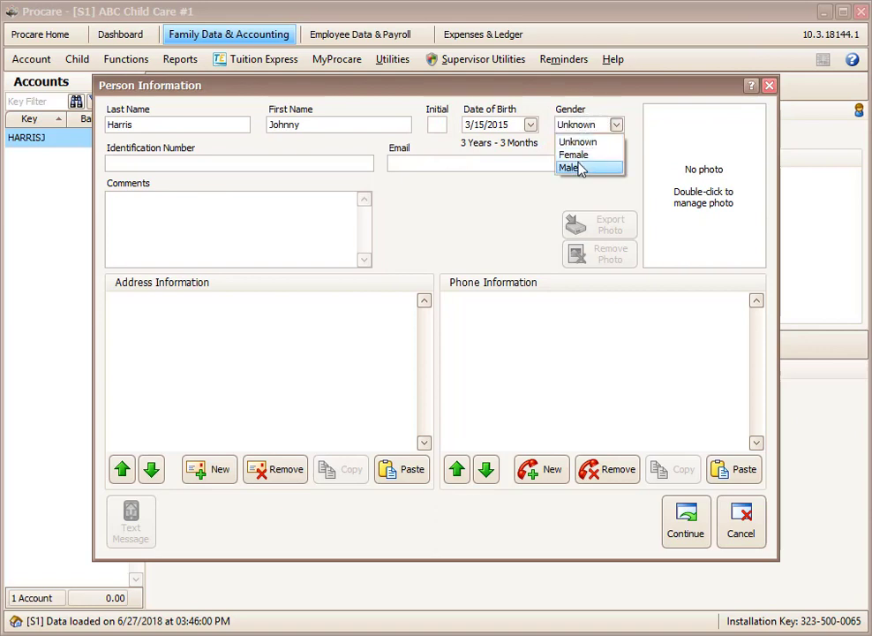
pyautogui.click(580, 168)
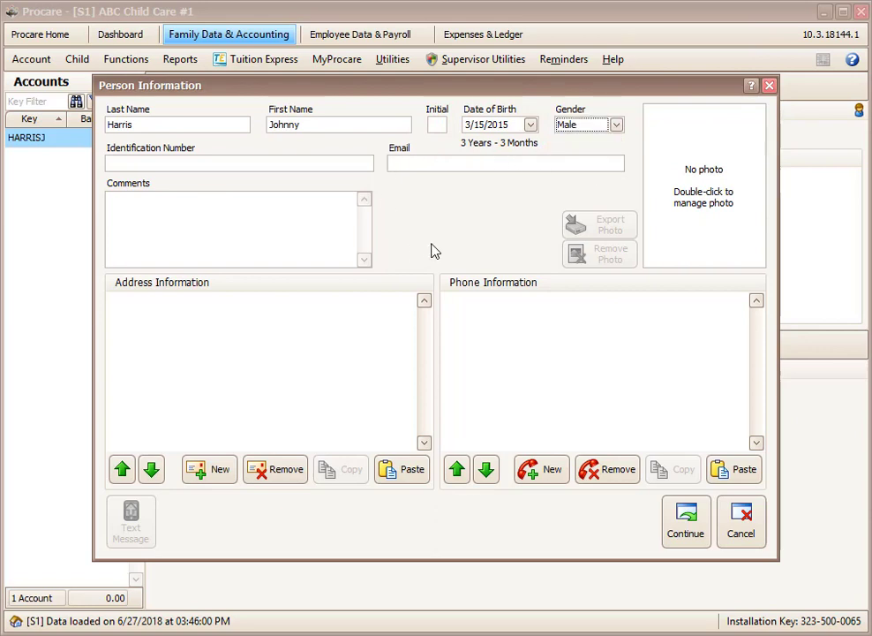
# Paste the family address and home phone onto the child and check for duplicates.
pyautogui.click(394, 474)
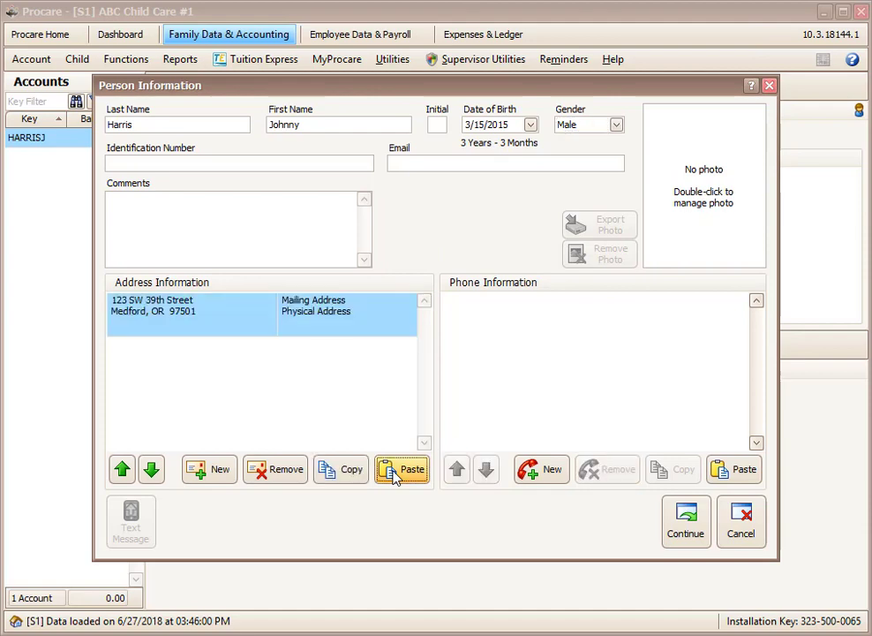
pyautogui.click(733, 470)
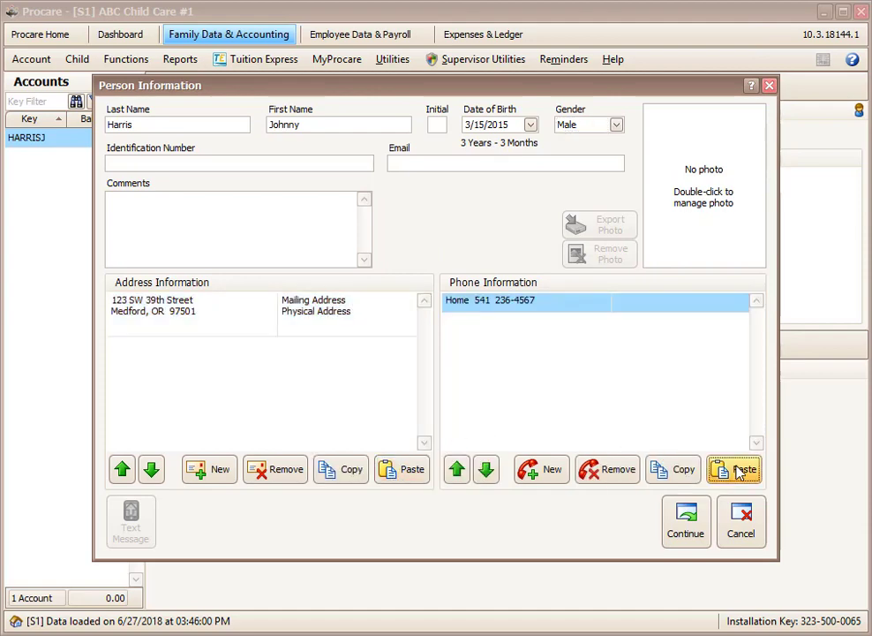
pyautogui.click(692, 527)
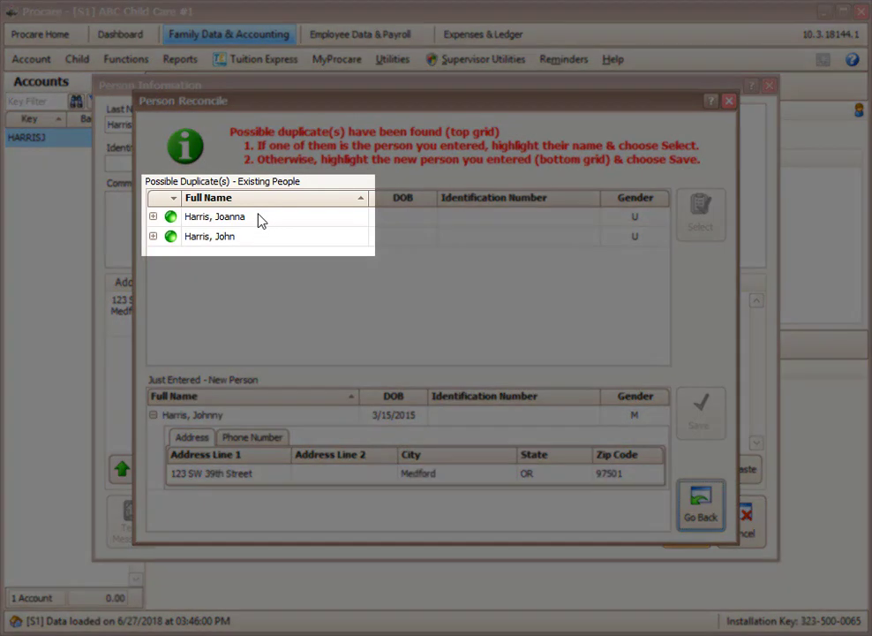
# Review the two possible existing matches, then save the child as a new person on the account.
pyautogui.click(261, 220)
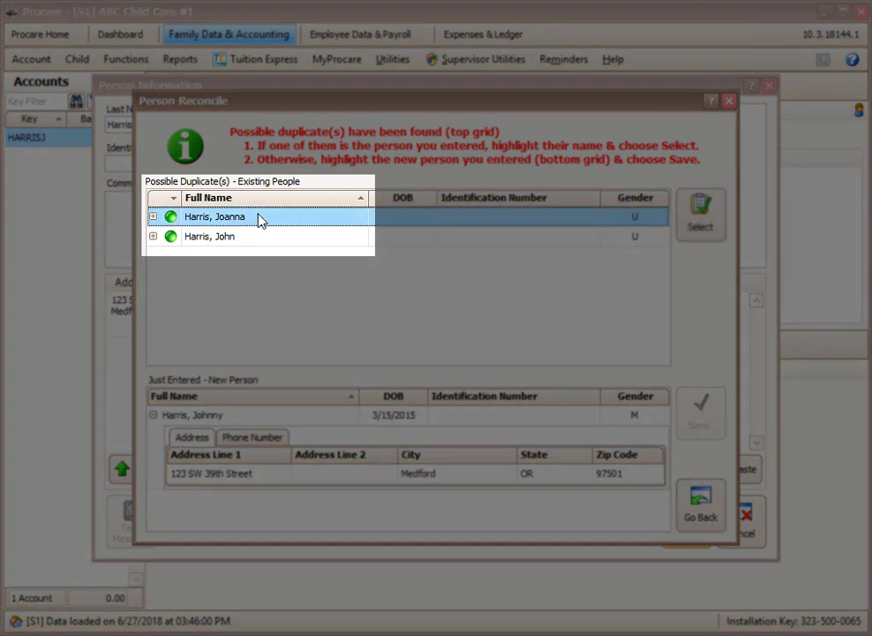
pyautogui.click(262, 239)
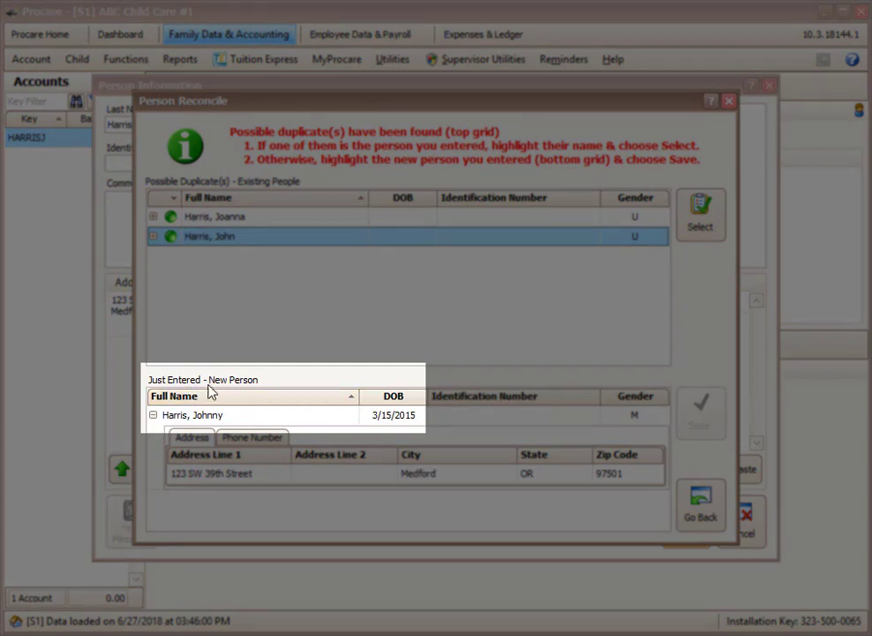
pyautogui.click(210, 420)
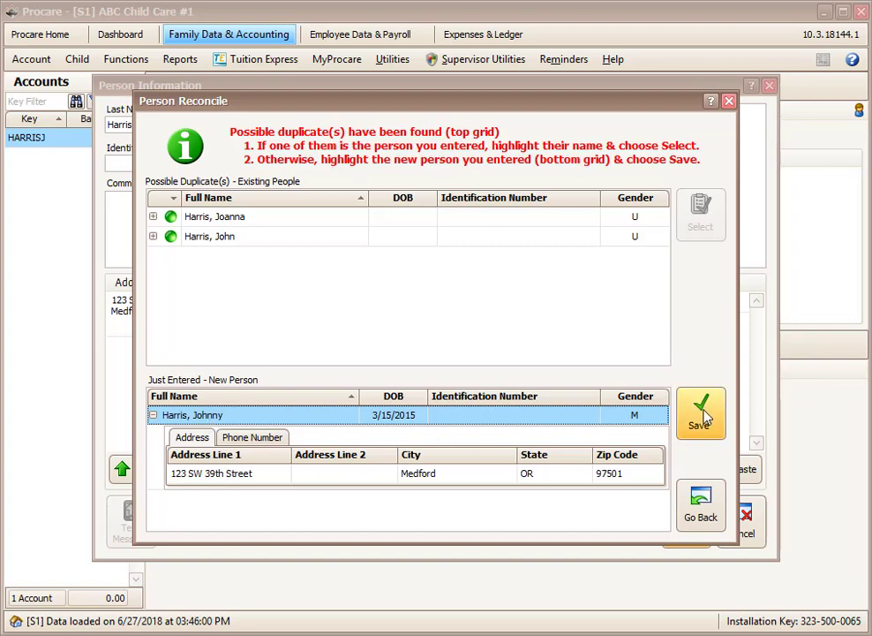
pyautogui.click(701, 415)
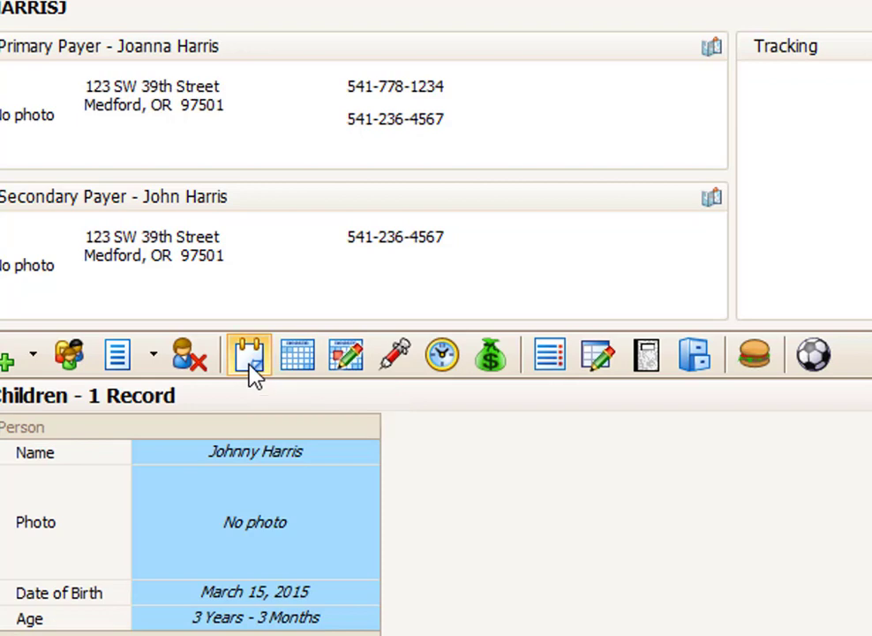
# Add an Enrolled status entry dated 4/2/2018 to the child's status history and close it.
pyautogui.click(250, 357)
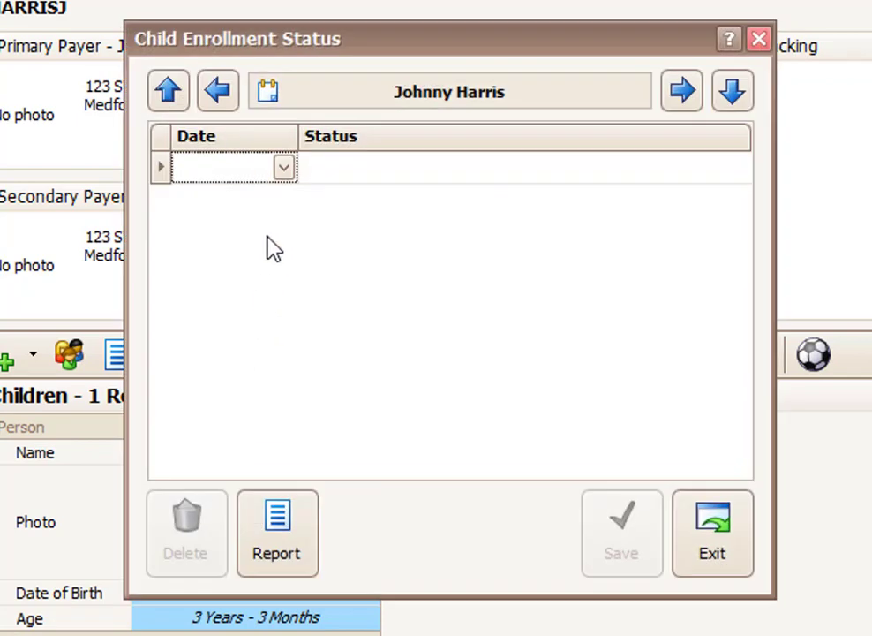
pyautogui.click(283, 169)
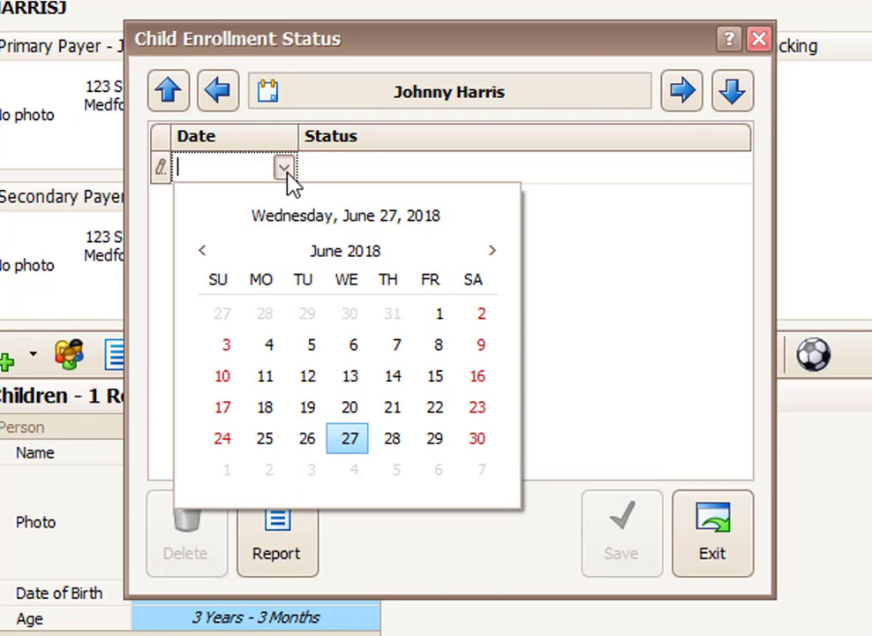
pyautogui.click(202, 251)
pyautogui.click(202, 250)
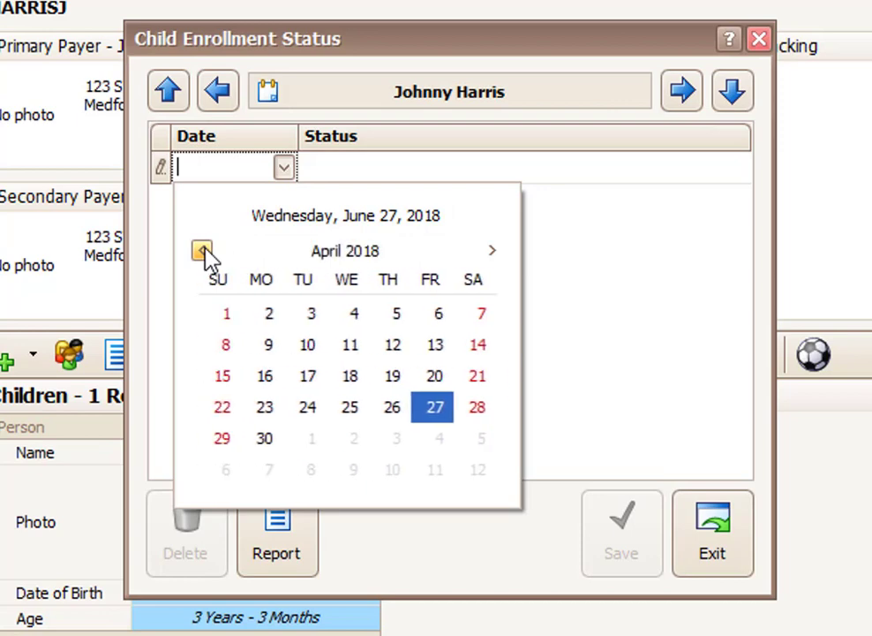
pyautogui.click(267, 320)
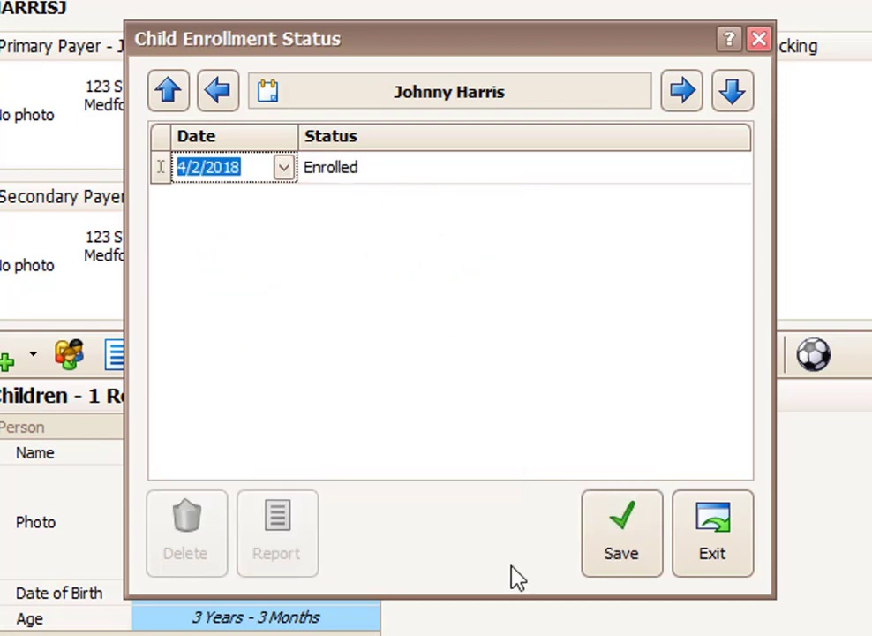
pyautogui.click(628, 550)
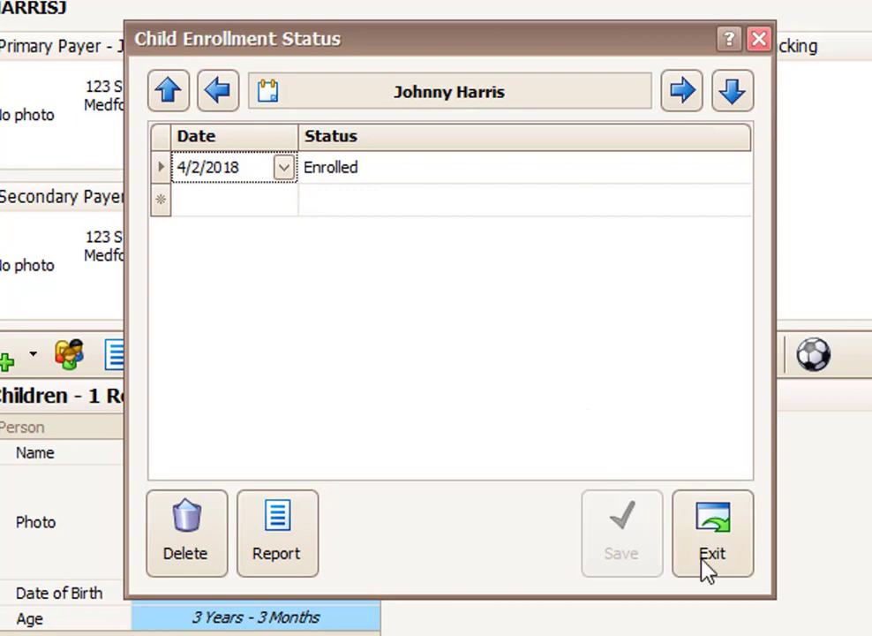
pyautogui.click(744, 563)
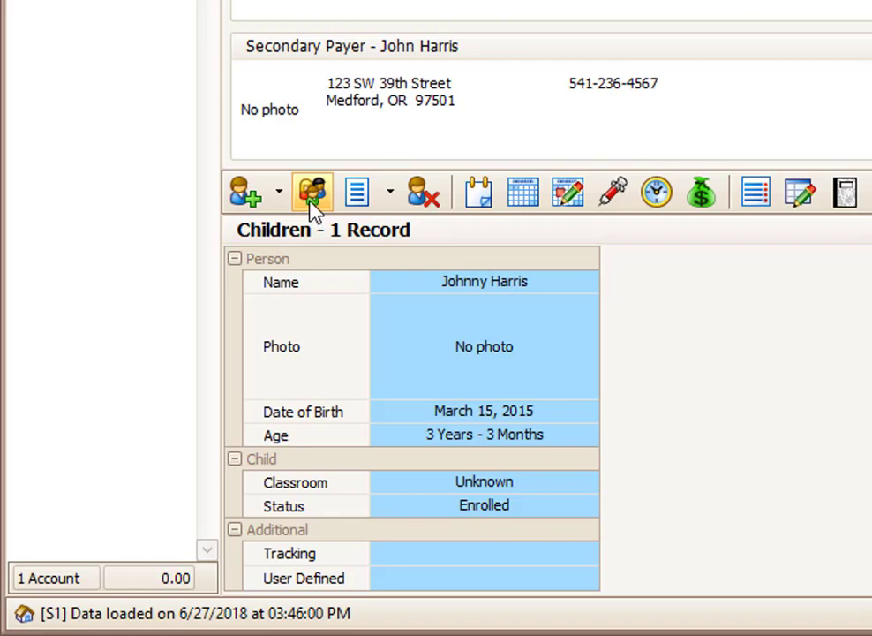
# Import the account payers as related people and set their relationships to Mom and Dad.
pyautogui.click(311, 194)
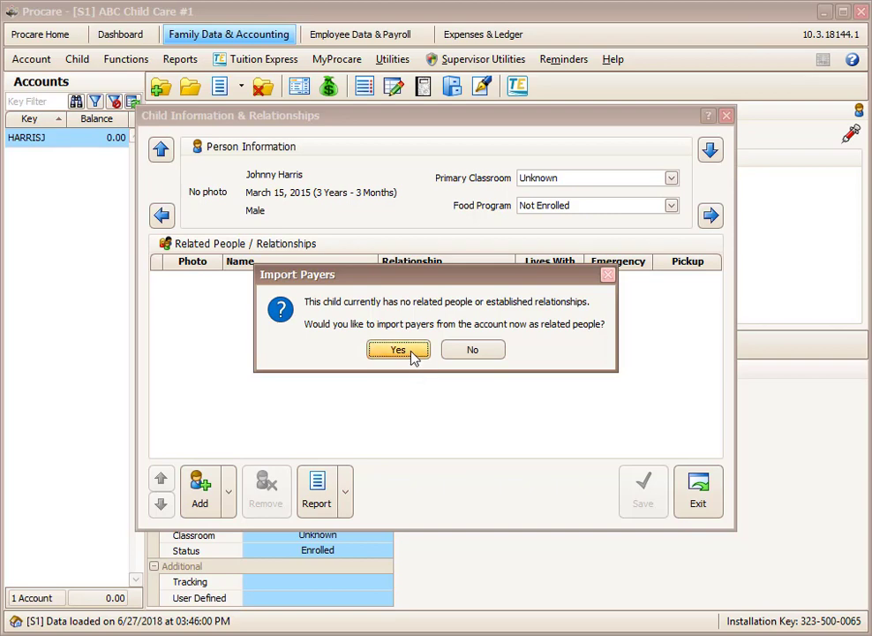
pyautogui.click(408, 353)
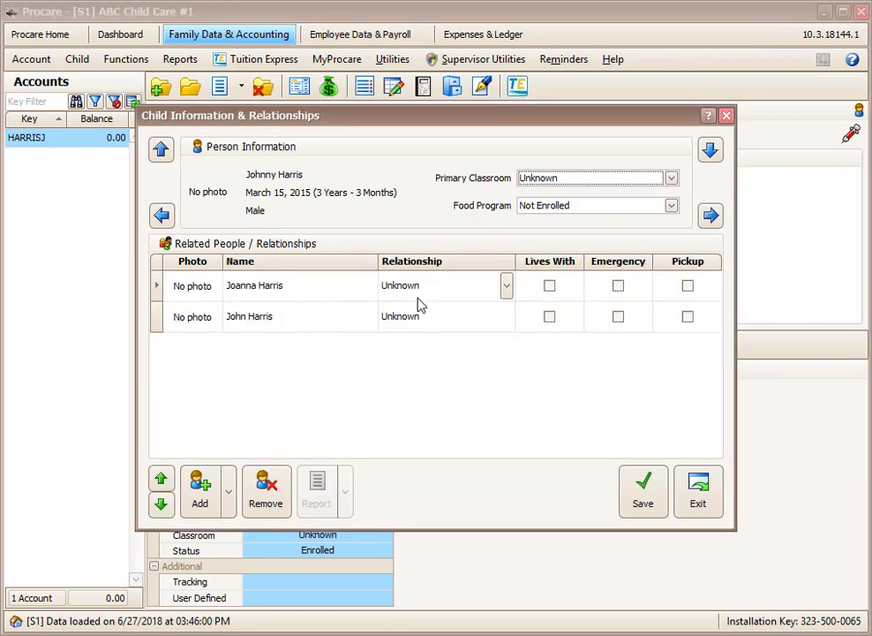
pyautogui.click(450, 286)
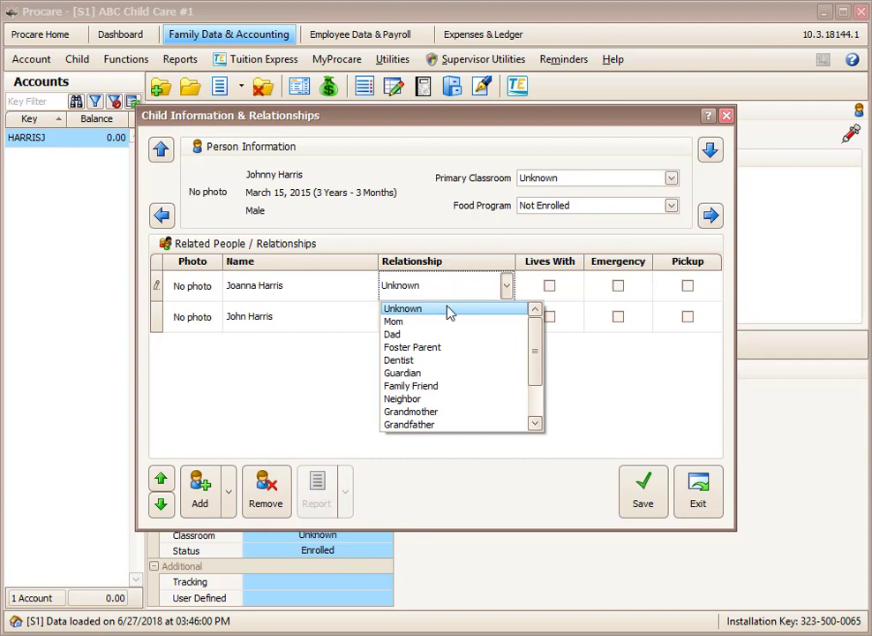
pyautogui.click(448, 322)
pyautogui.click(448, 321)
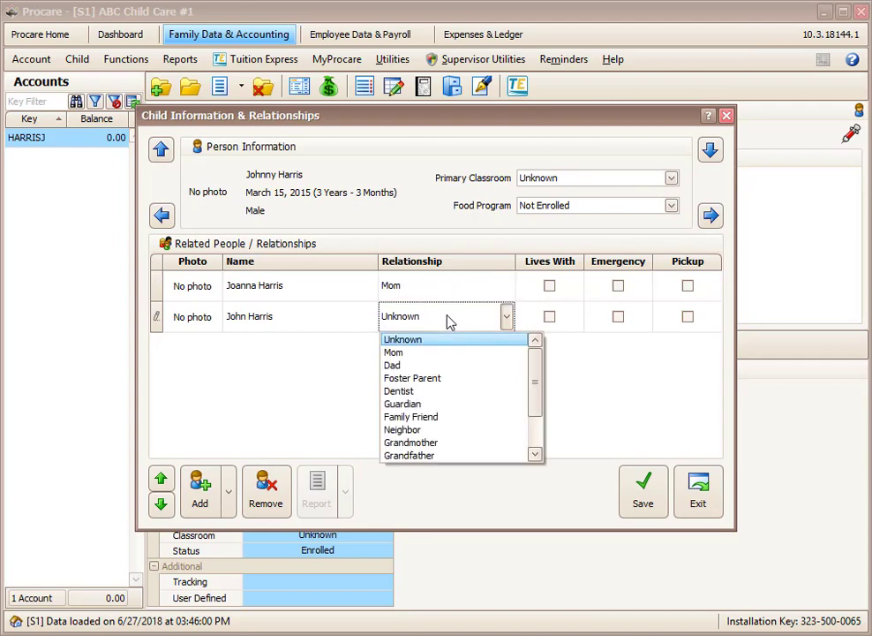
pyautogui.click(435, 365)
# Mark both Mom and Dad as living with the child, emergency contacts and authorized for pickup.
pyautogui.click(549, 286)
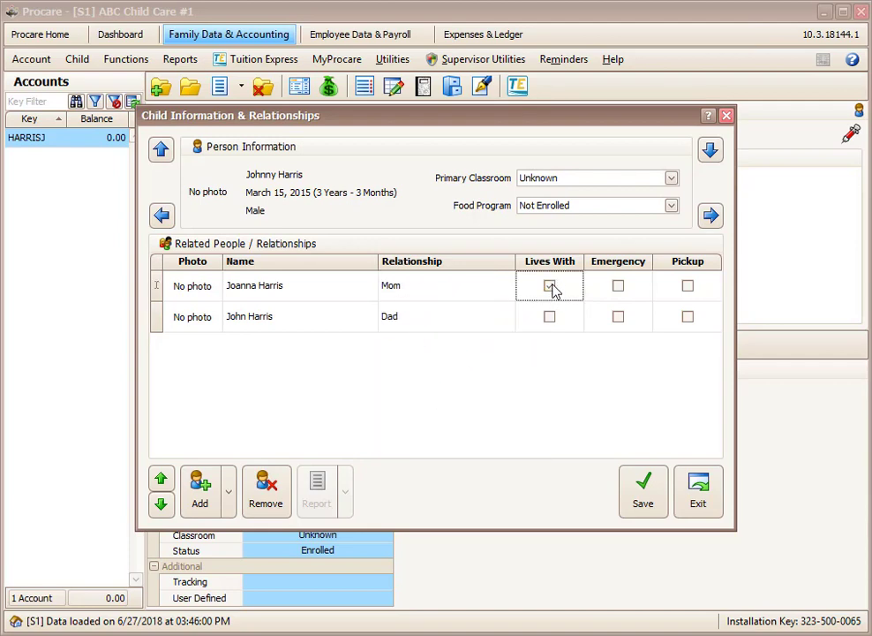
pyautogui.click(549, 317)
pyautogui.click(618, 286)
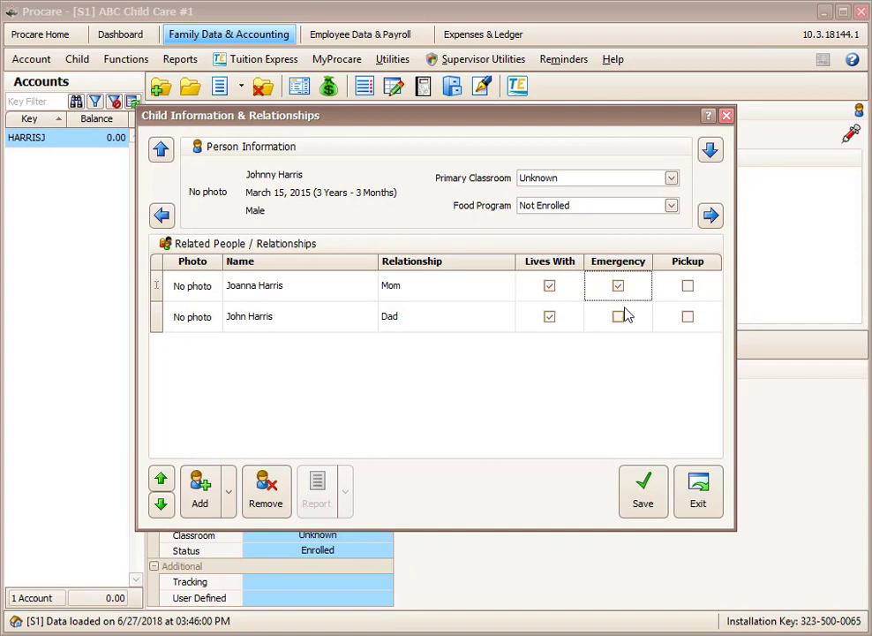
pyautogui.click(618, 317)
pyautogui.click(688, 287)
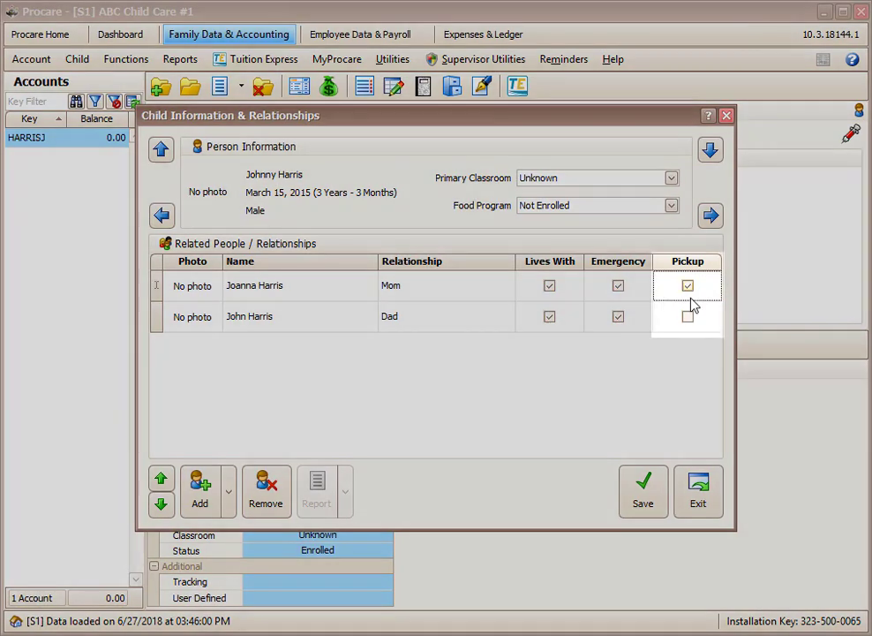
pyautogui.click(688, 317)
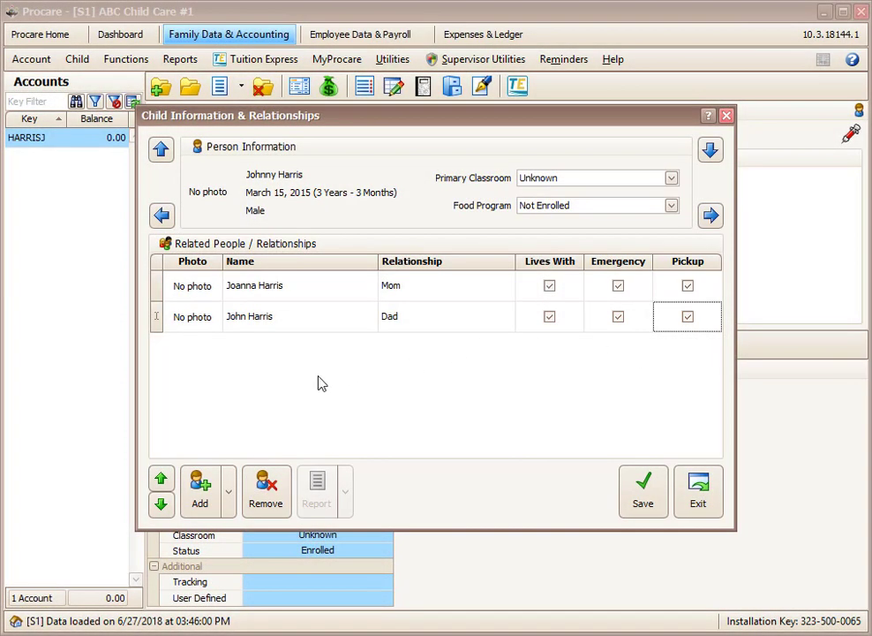
pyautogui.click(228, 491)
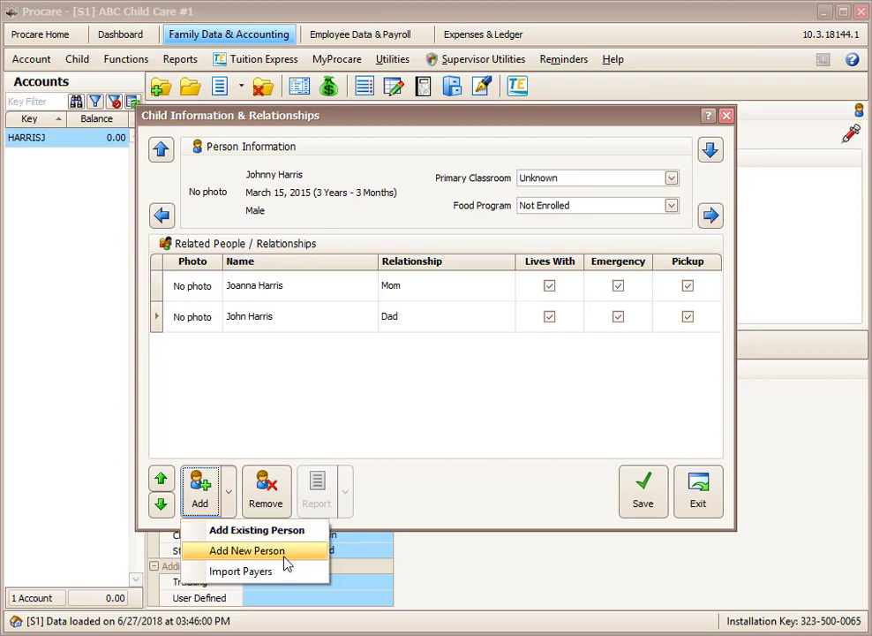
# Start a brand-new related person and enter her last and first name.
pyautogui.click(265, 550)
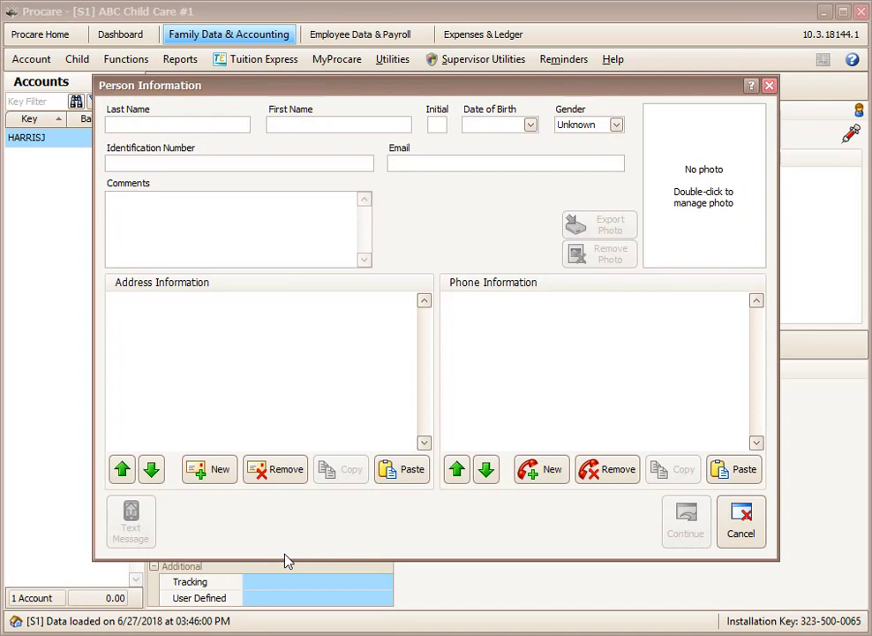
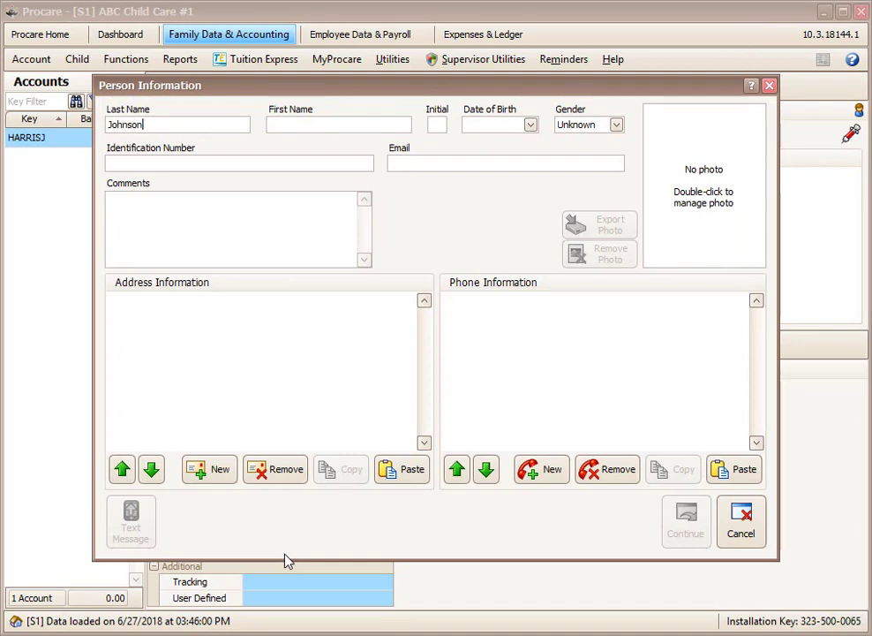
pyautogui.press('Tab')
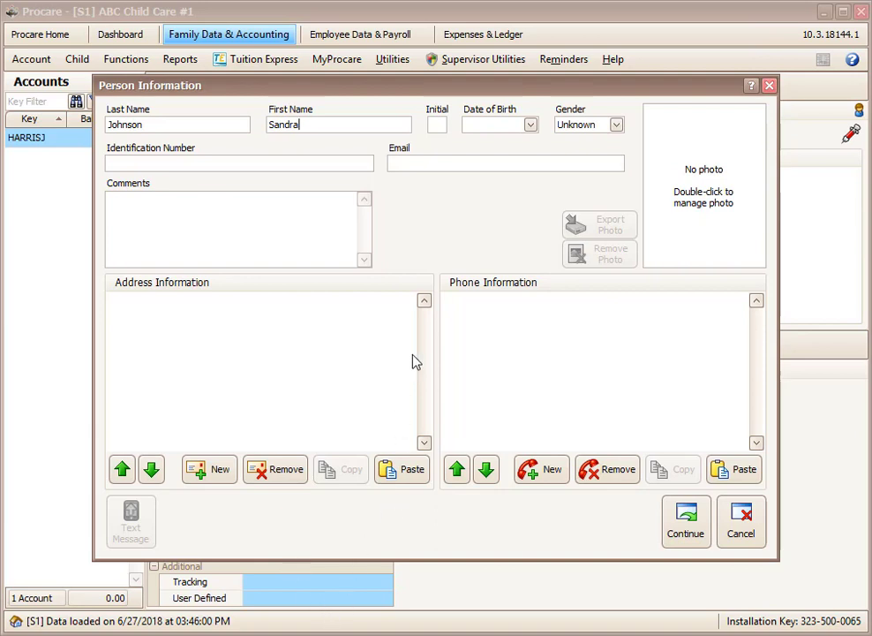
# Give her a Cell phone number 456 and add her to the related people.
pyautogui.click(542, 473)
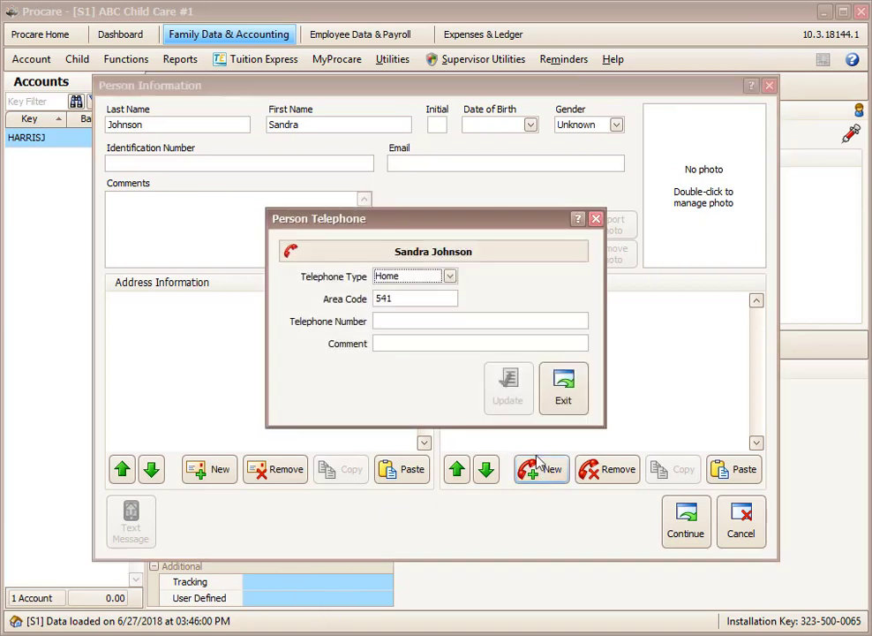
pyautogui.click(450, 277)
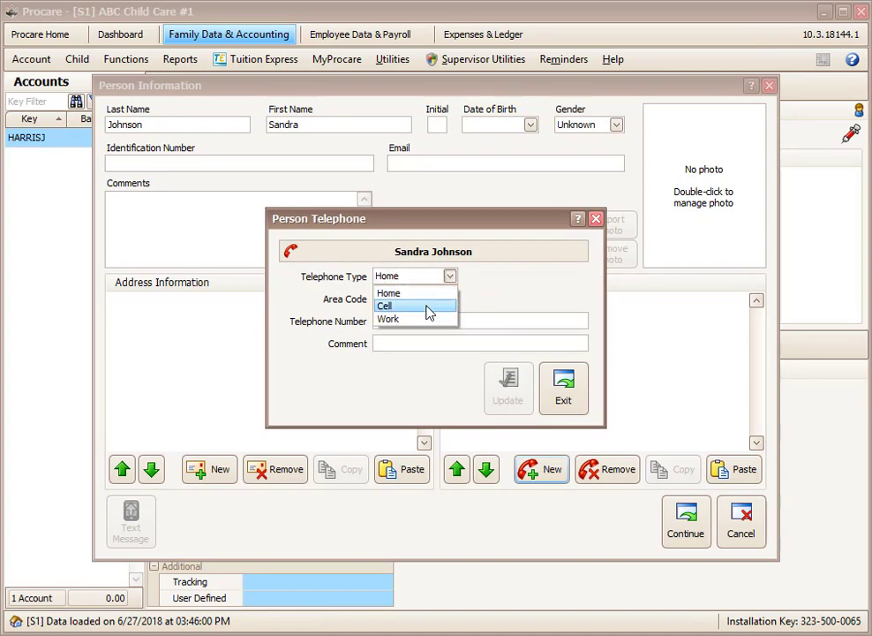
pyautogui.click(430, 306)
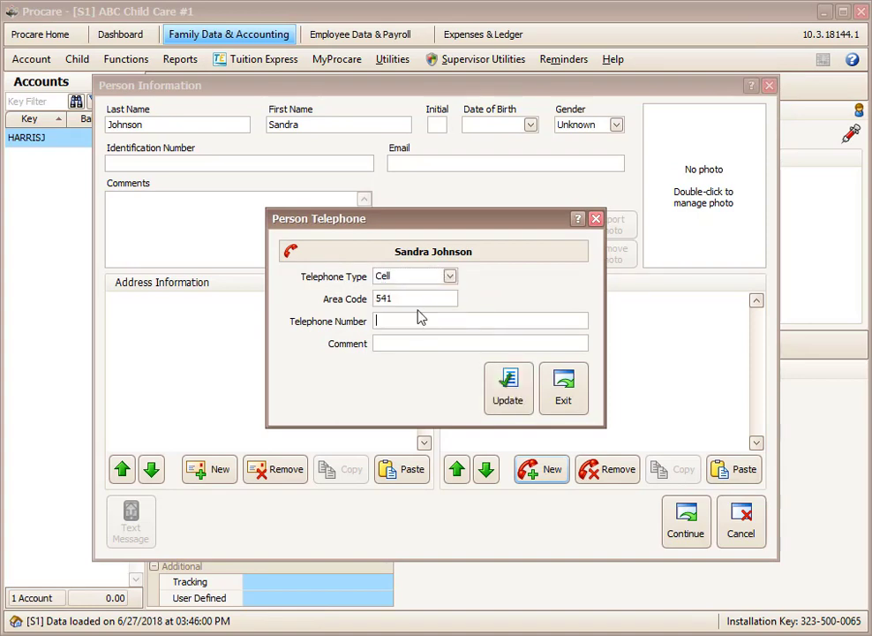
pyautogui.write('456-7890')
pyautogui.click(516, 402)
pyautogui.click(562, 389)
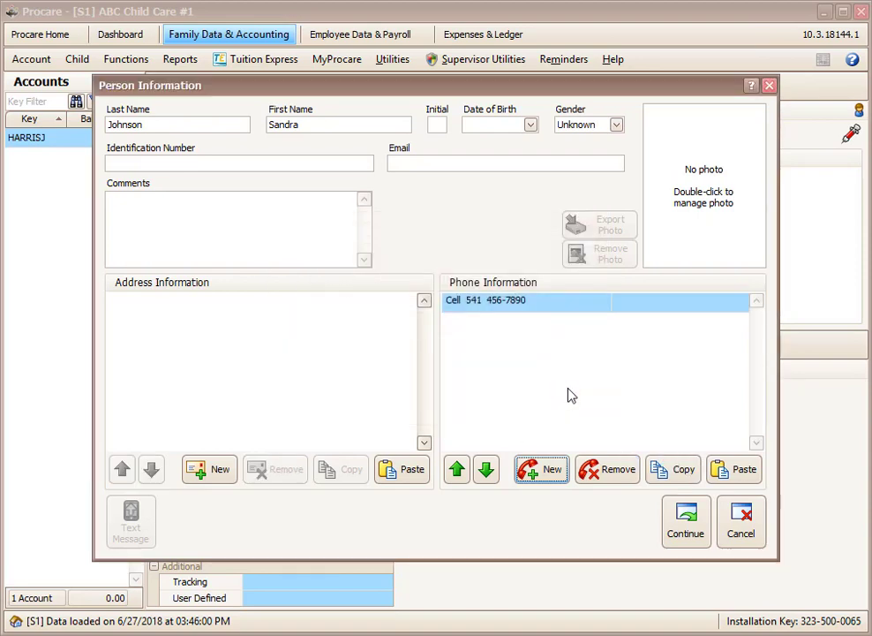
pyautogui.click(680, 528)
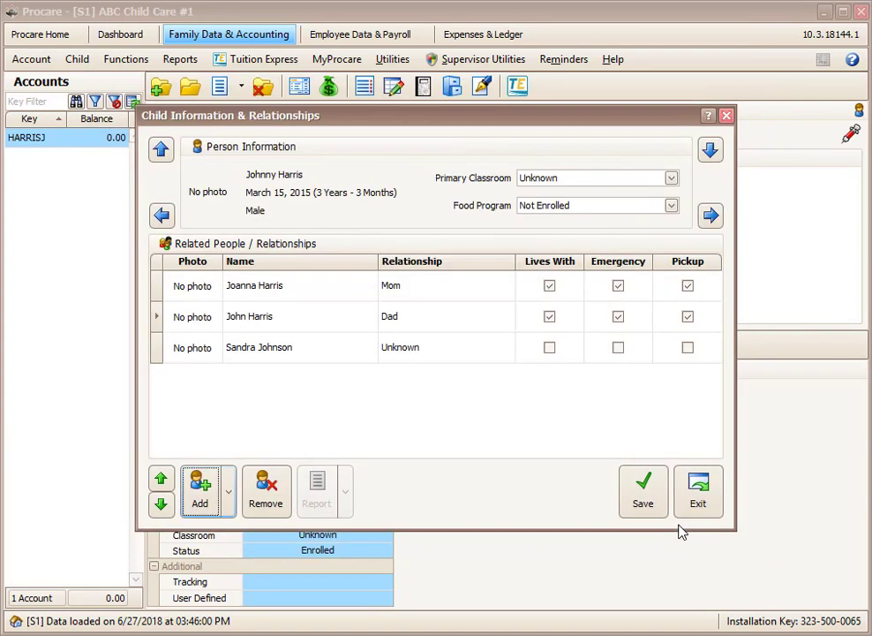
# Set her relationship to Neighbor and allow her as emergency contact and for pickup.
pyautogui.click(458, 357)
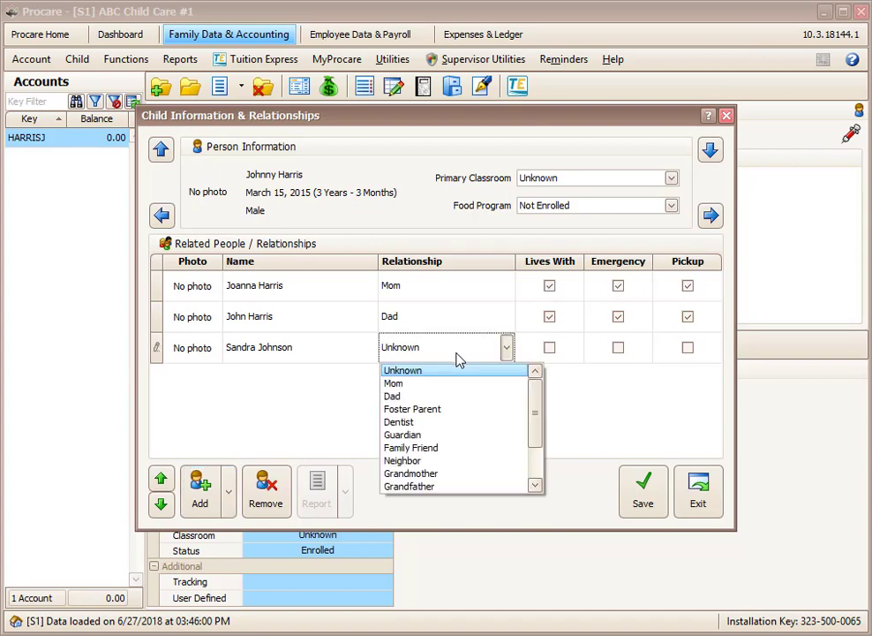
pyautogui.click(456, 461)
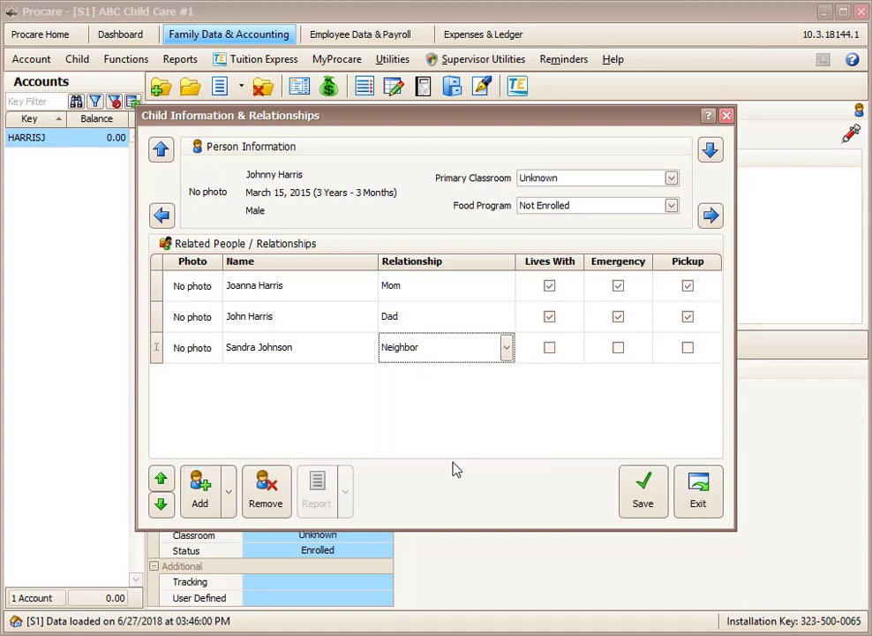
pyautogui.click(619, 348)
pyautogui.click(688, 347)
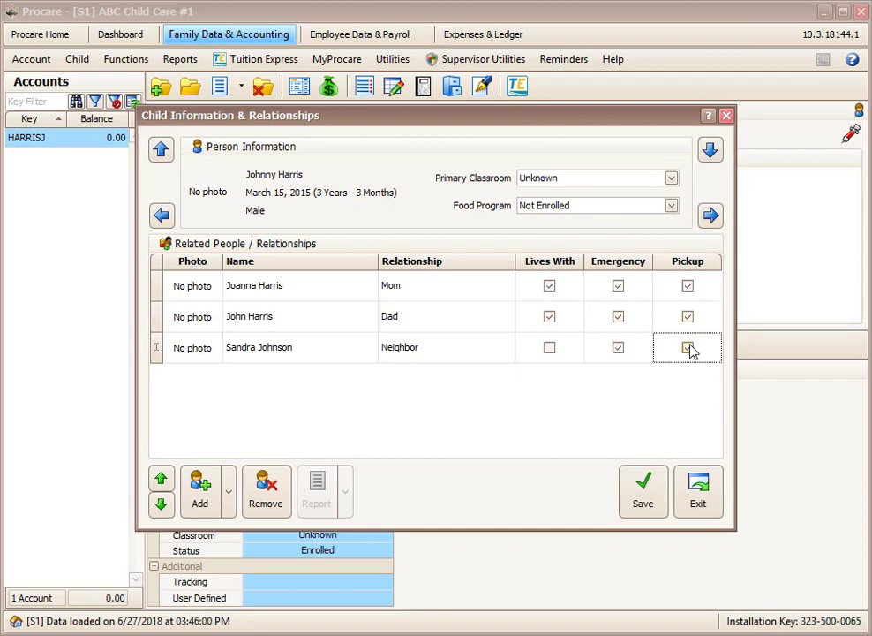
# Assign the child to the Blue Whales classroom and save the changes.
pyautogui.click(672, 180)
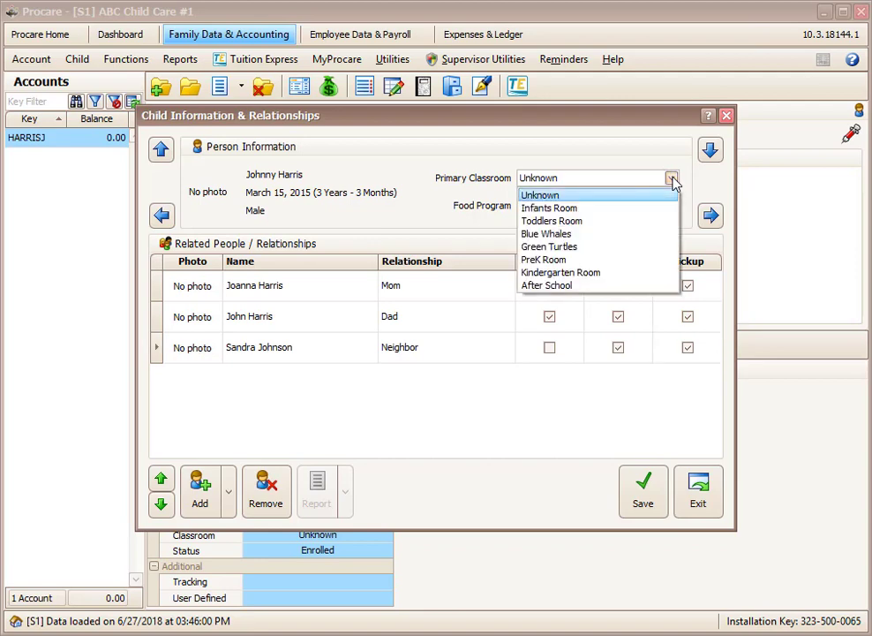
pyautogui.click(602, 235)
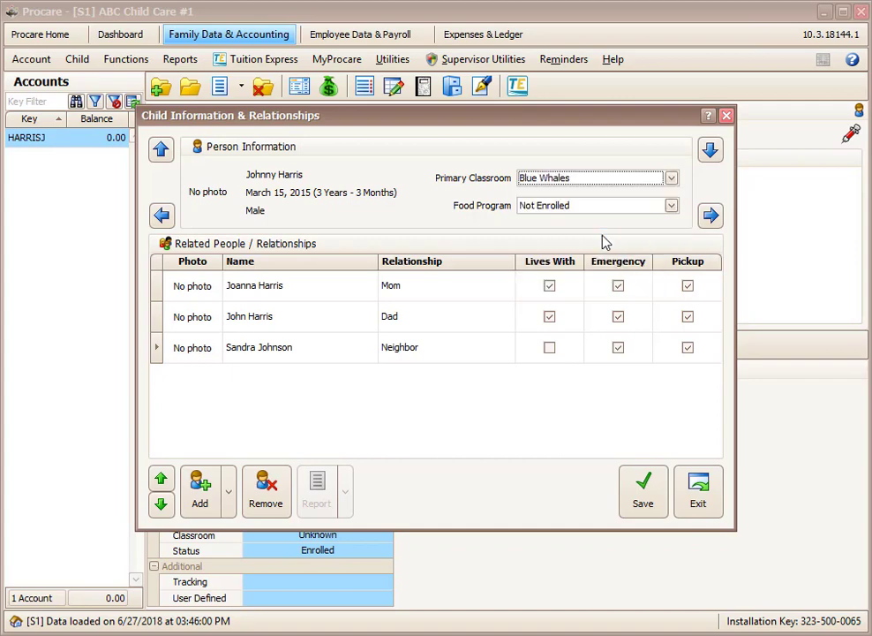
pyautogui.click(642, 499)
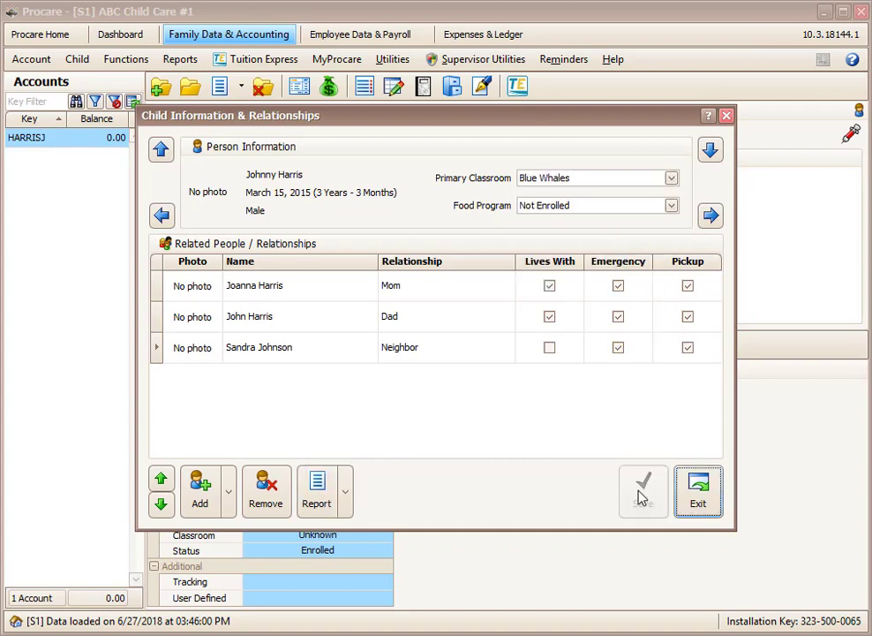
# Return to the account summary and choose Add New Person in the Children section.
pyautogui.click(697, 500)
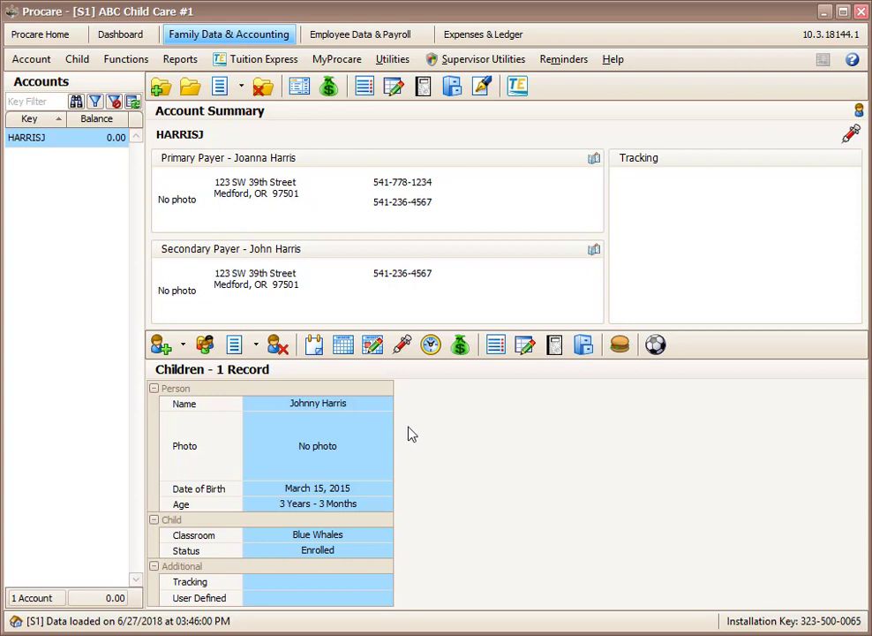
pyautogui.click(184, 348)
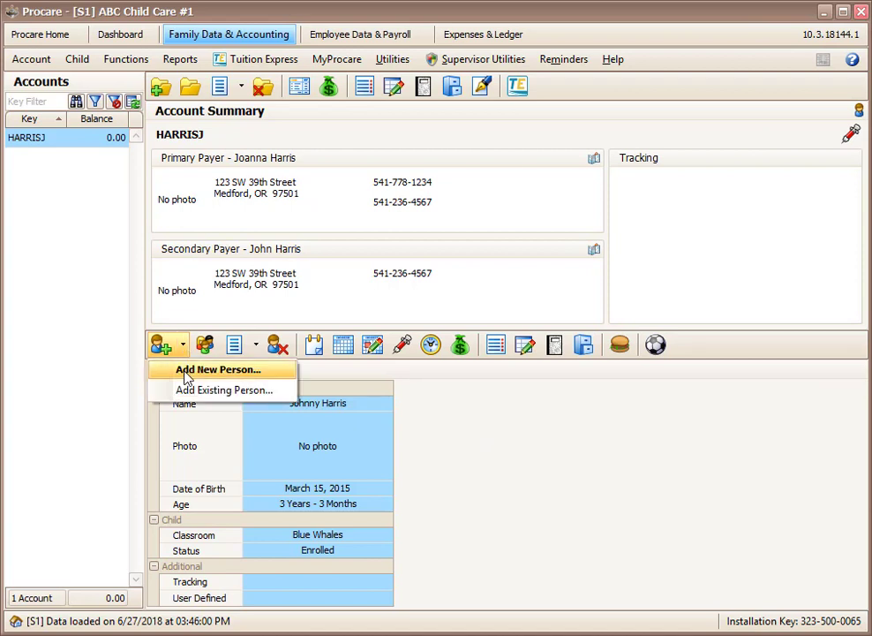
pyautogui.click(186, 378)
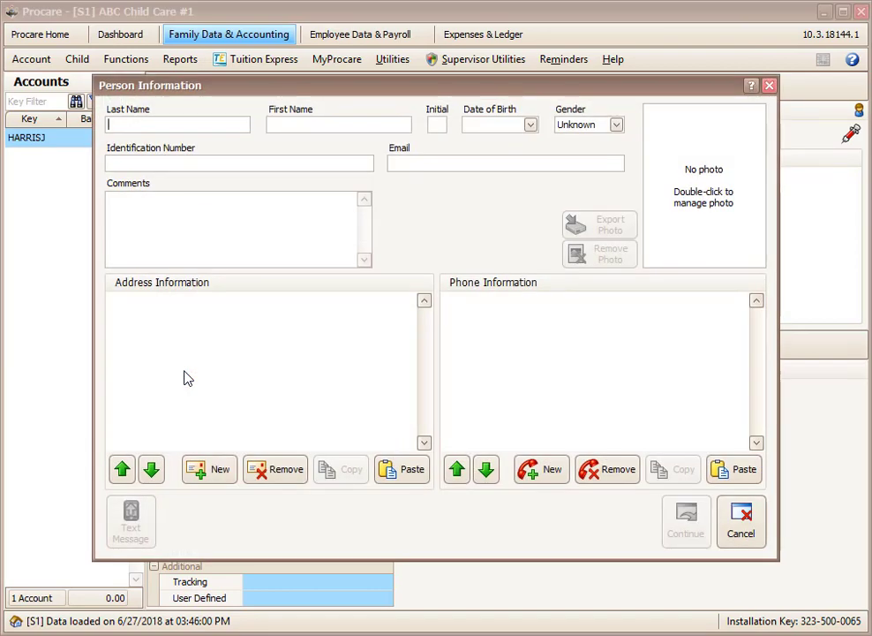
# Enter the second child's last and first name, birth date 5/15, and gender Female.
pyautogui.press('Tab')
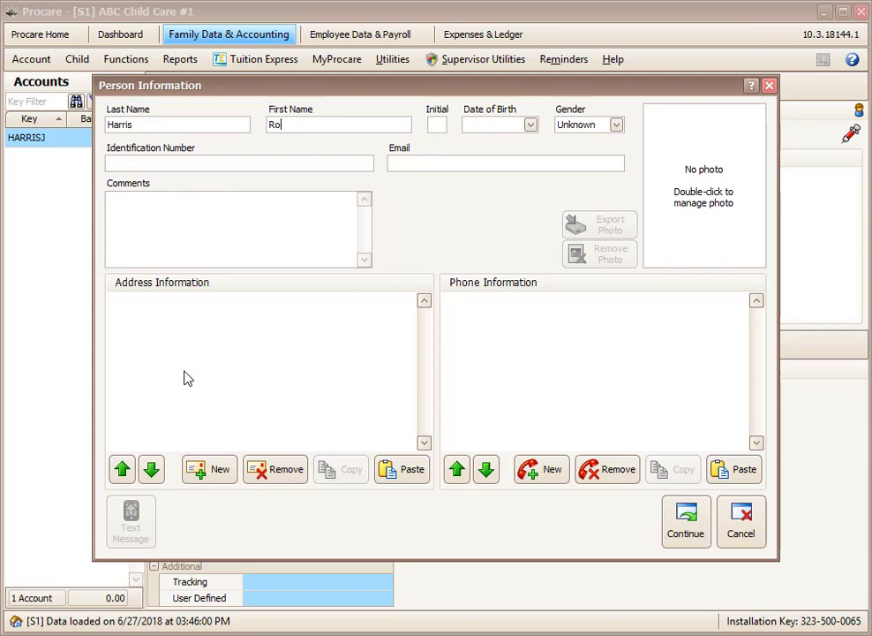
pyautogui.press('Tab')
pyautogui.press('Tab')
pyautogui.write('5/15')
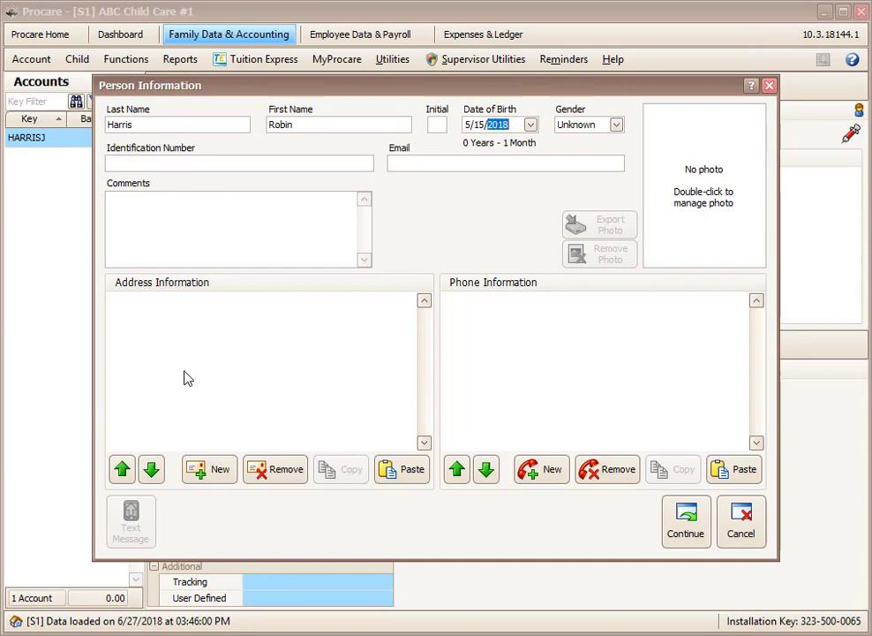
pyautogui.press('Tab')
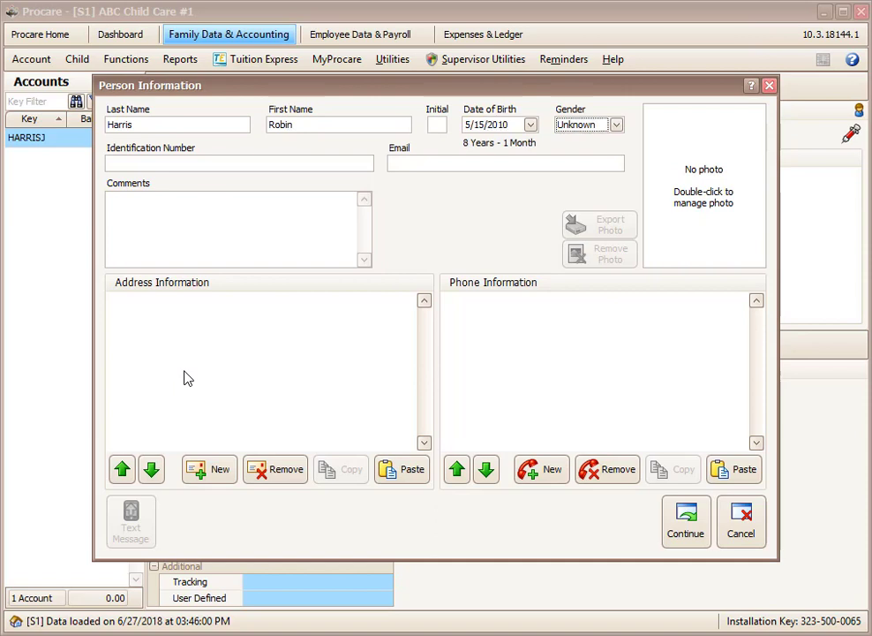
pyautogui.click(581, 128)
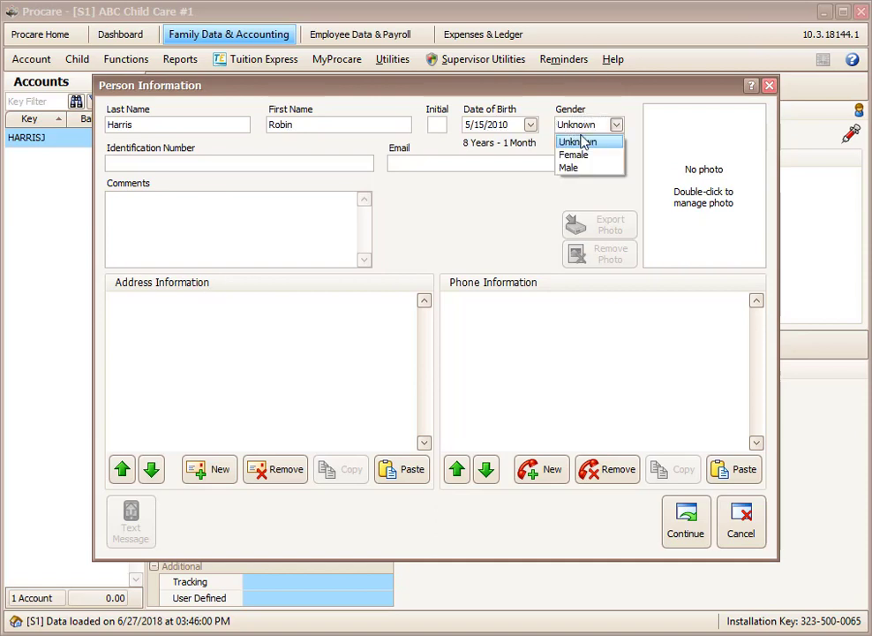
pyautogui.click(581, 141)
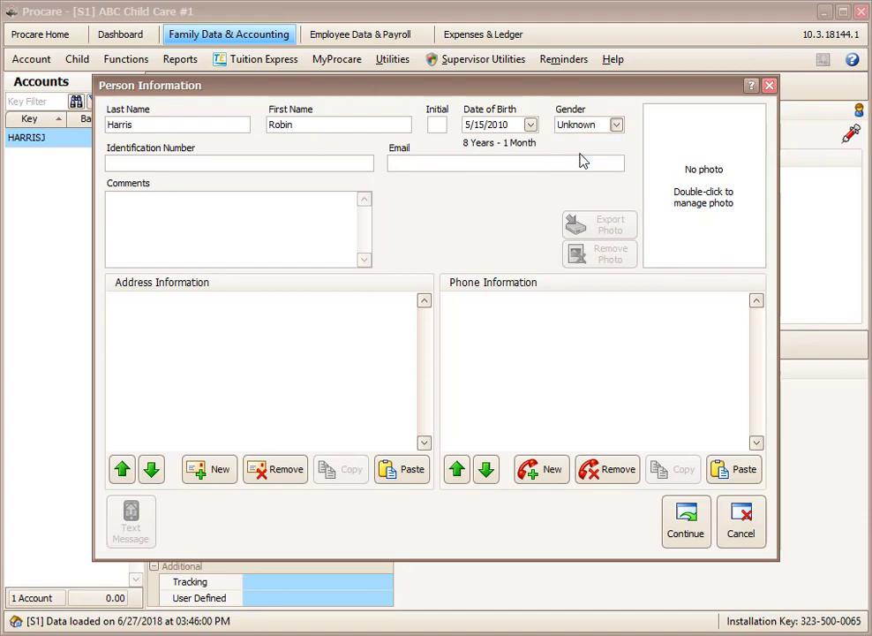
# Paste the family's address and home phone, then continue to the duplicate check.
pyautogui.click(406, 472)
pyautogui.click(740, 469)
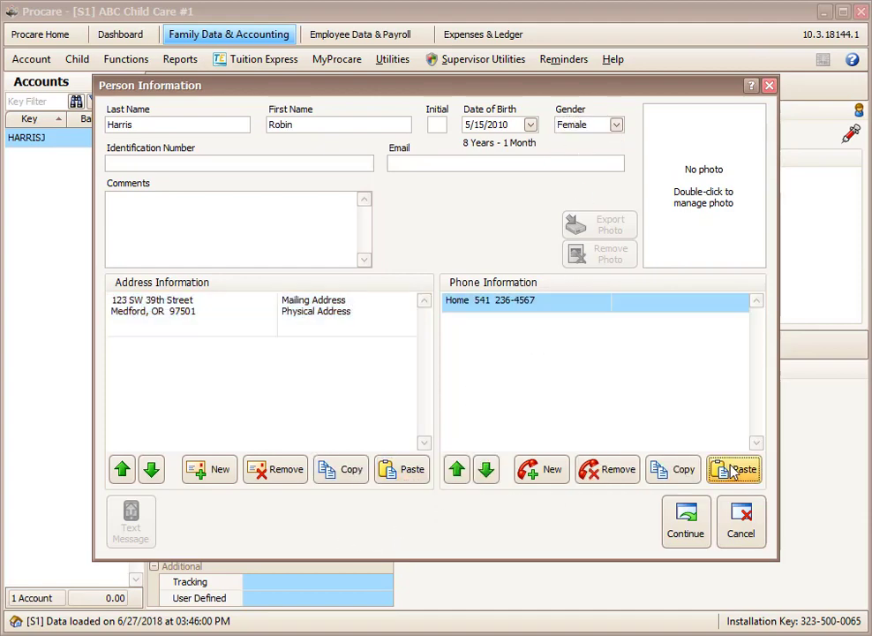
pyautogui.click(687, 519)
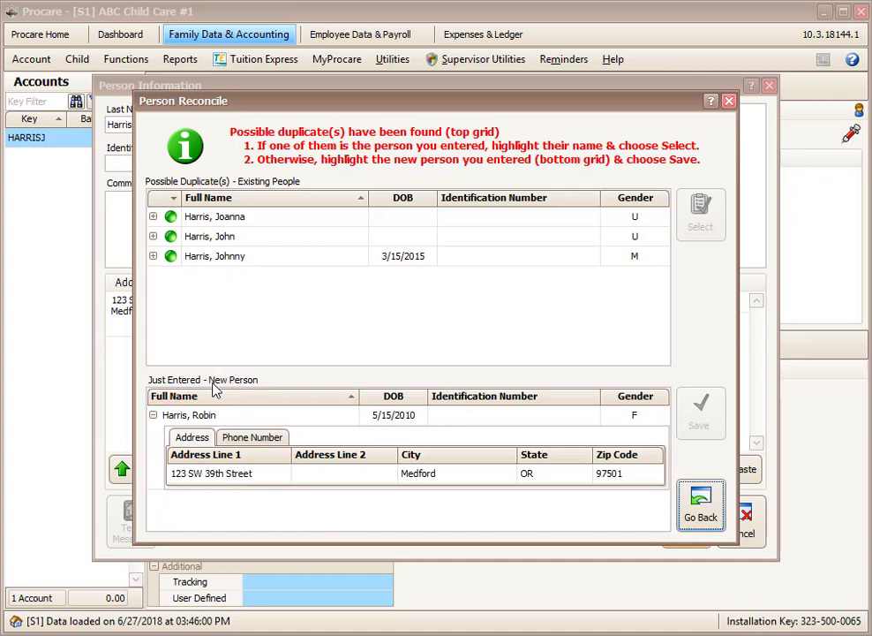
# Select the just-entered girl in Person Reconcile and save her as a new person.
pyautogui.click(212, 422)
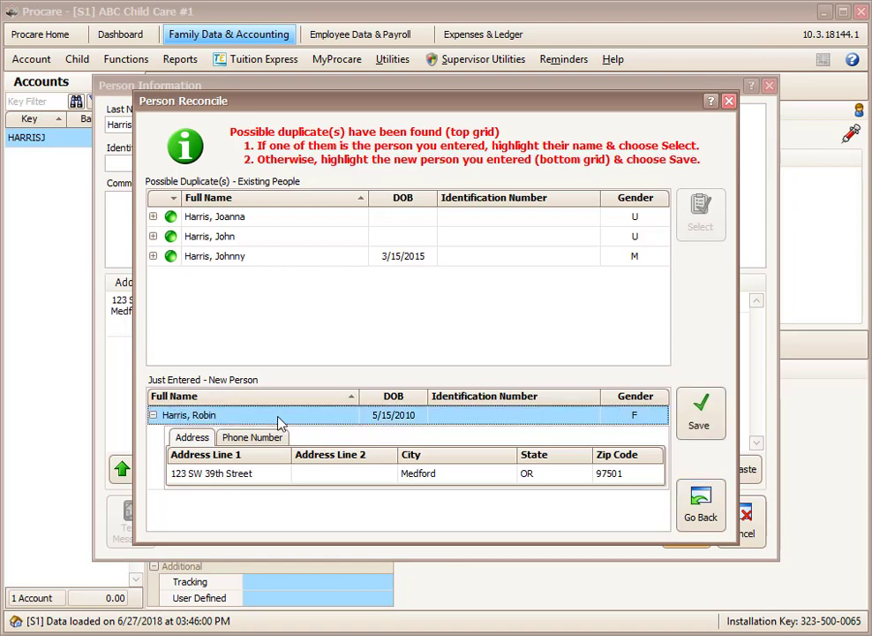
pyautogui.click(714, 425)
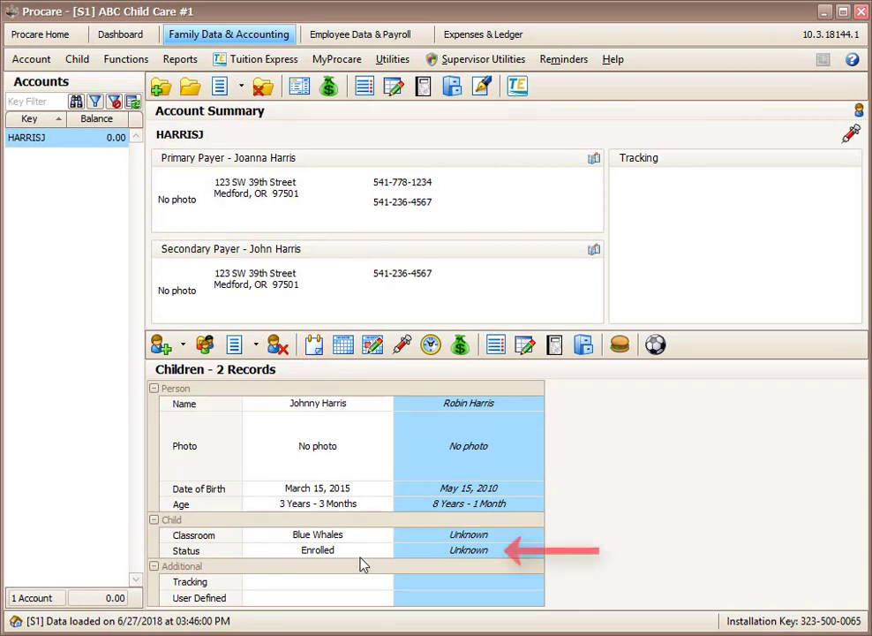
# Add an Enrolled entry dated 12/1/2015 to the girl's status history, save and close.
pyautogui.moveTo(465, 556)
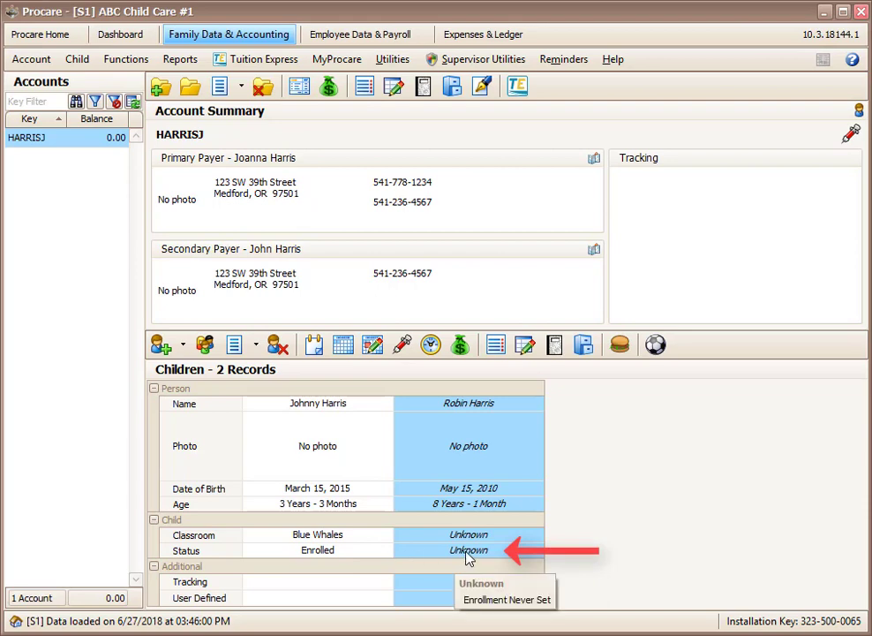
pyautogui.doubleClick(467, 554)
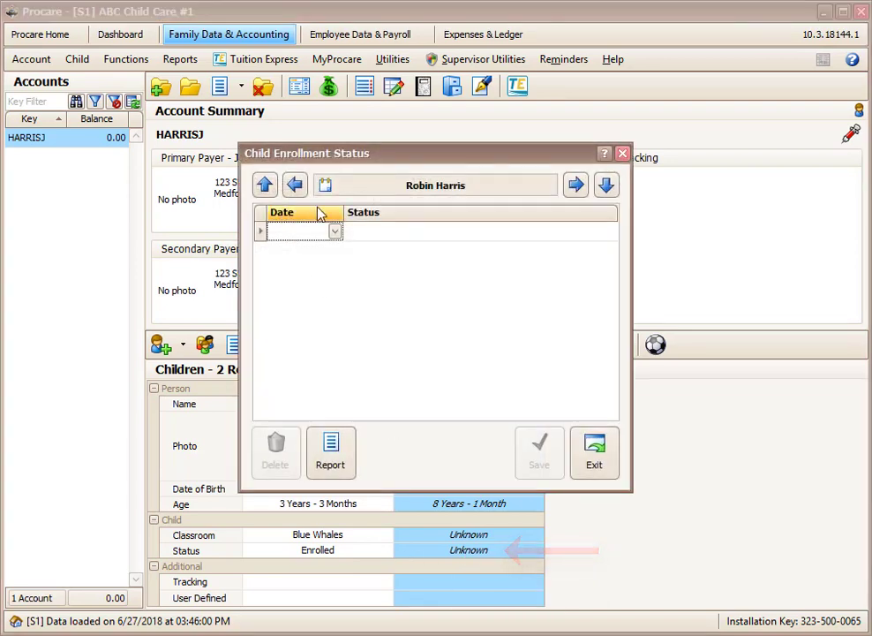
pyautogui.click(334, 232)
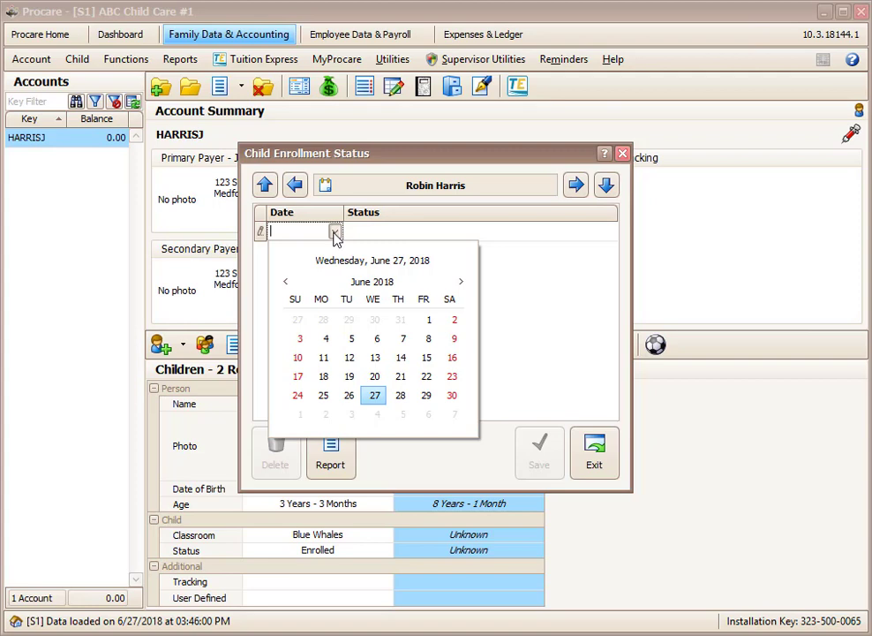
pyautogui.click(324, 231)
pyautogui.doubleClick(323, 231)
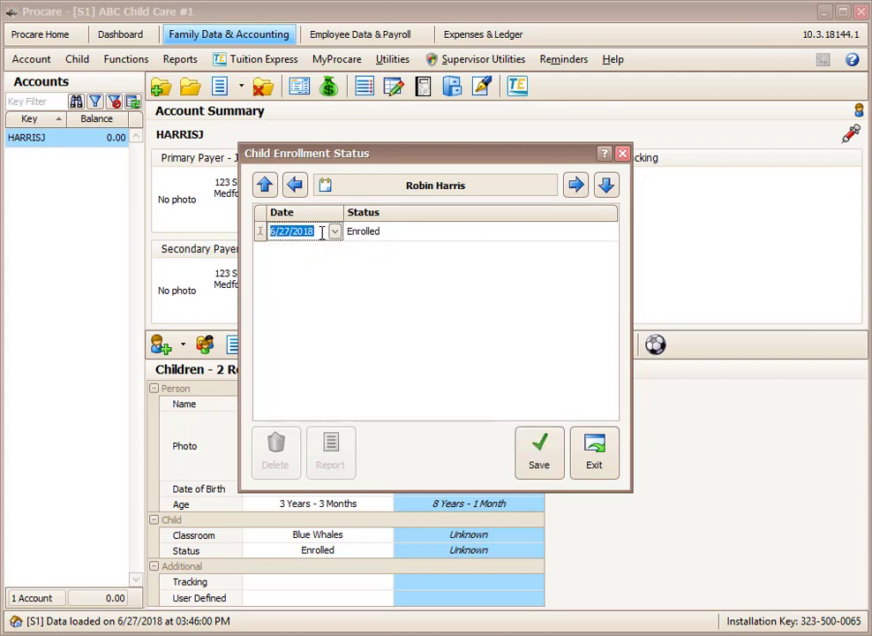
pyautogui.scroll(6, 323, 232)
pyautogui.write('12/1/2015')
pyautogui.press('Tab')
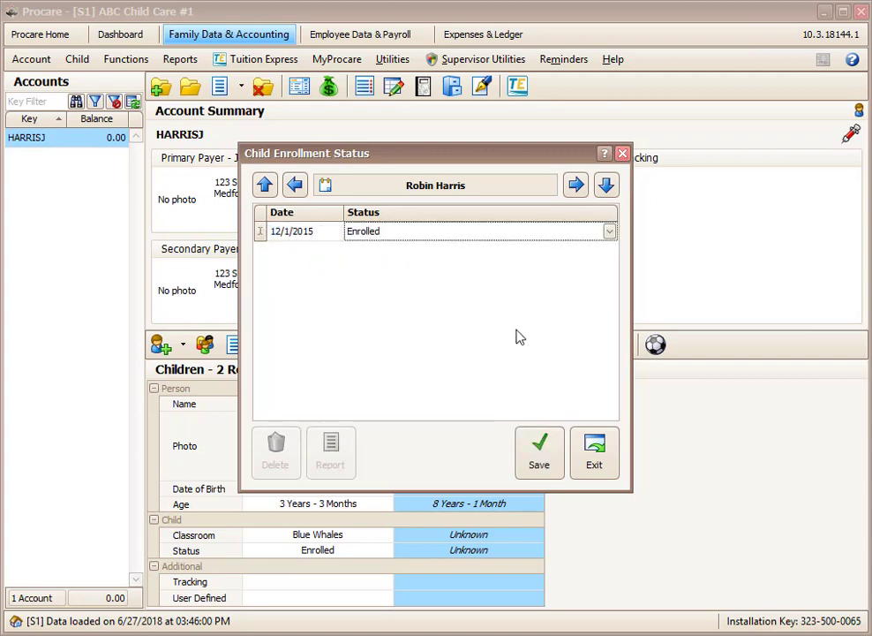
pyautogui.click(554, 465)
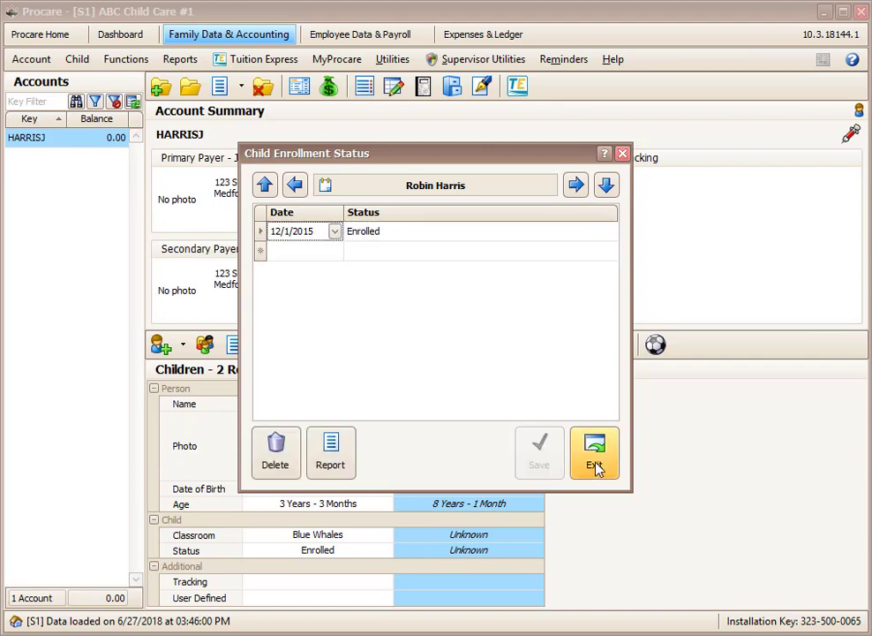
pyautogui.click(596, 463)
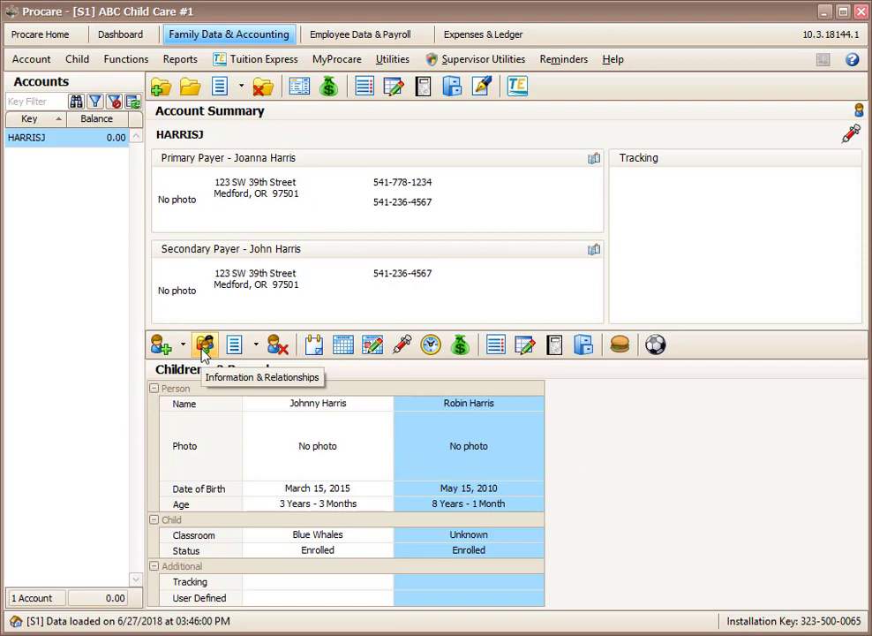
# Decline importing payers and instead import the related people from the sibling.
pyautogui.doubleClick(487, 538)
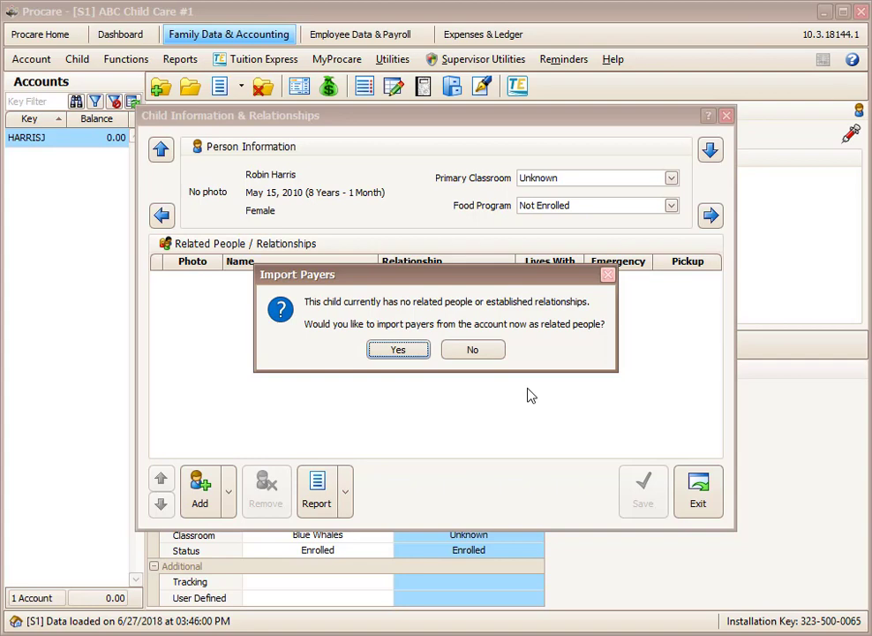
pyautogui.click(472, 351)
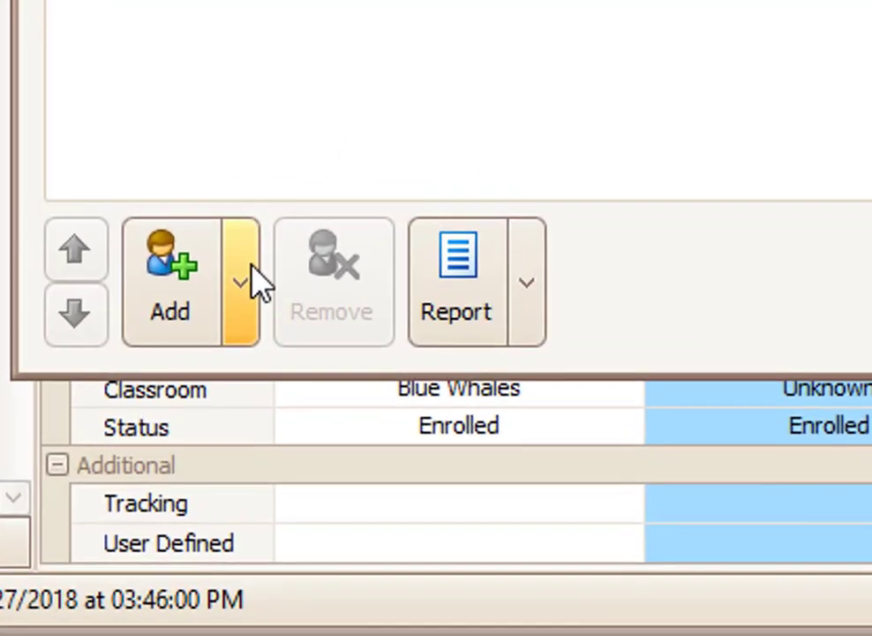
pyautogui.click(231, 488)
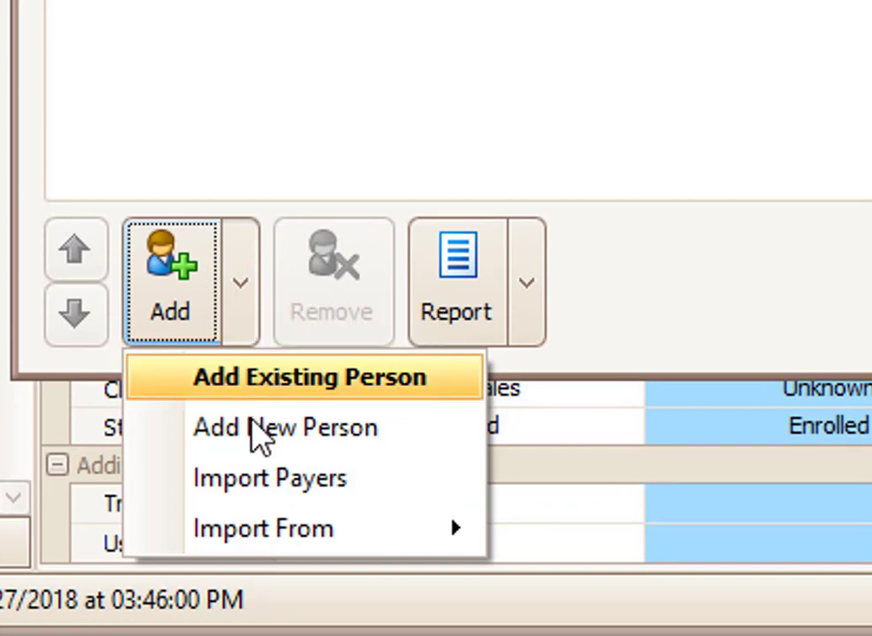
pyautogui.moveTo(265, 545)
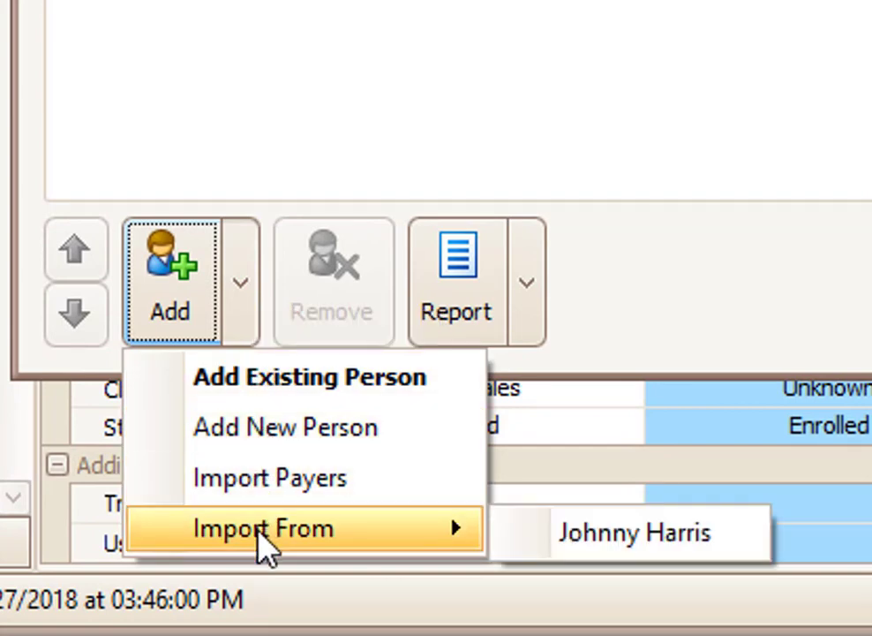
pyautogui.click(612, 536)
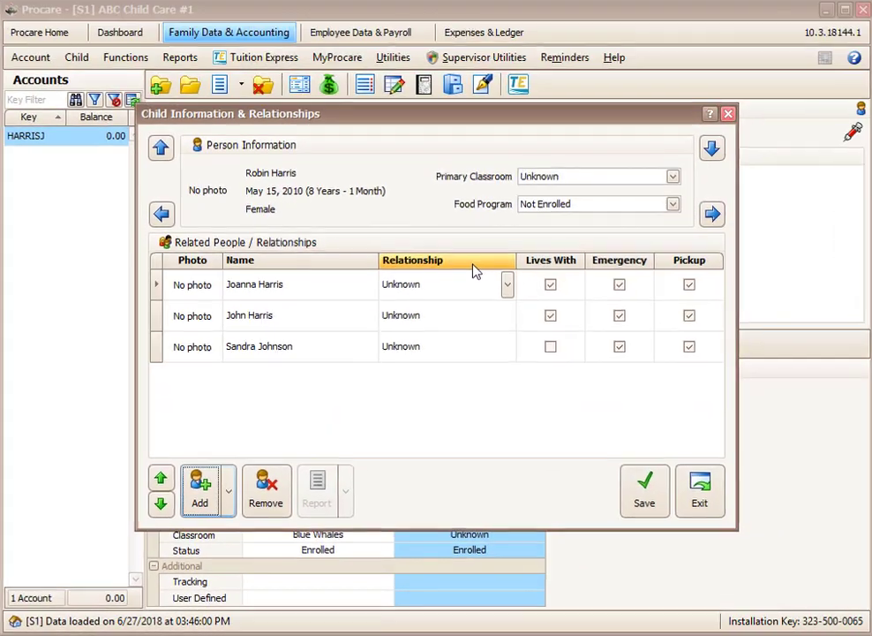
# Set the three imported people's relationships to Mom, Dad and Family Friend.
pyautogui.click(508, 293)
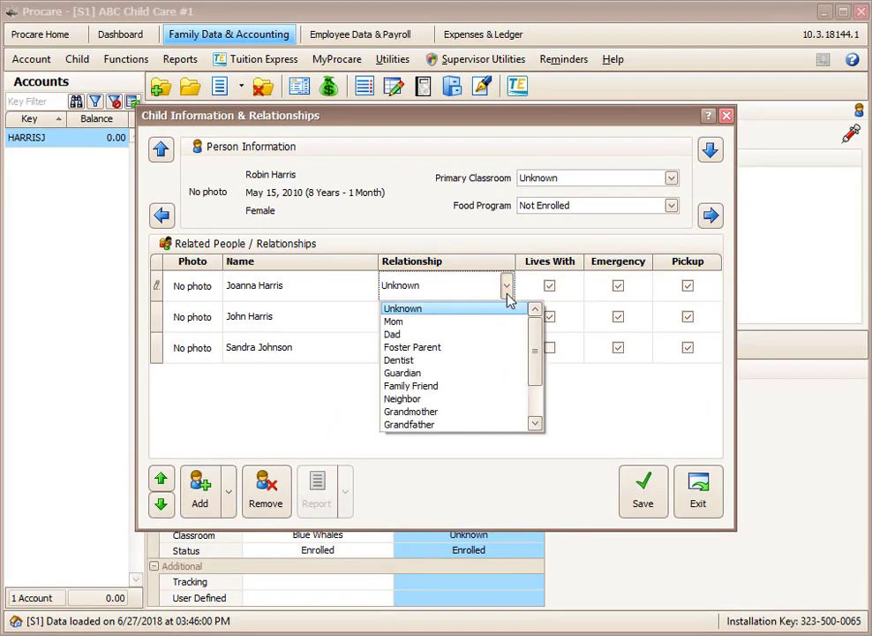
pyautogui.click(450, 322)
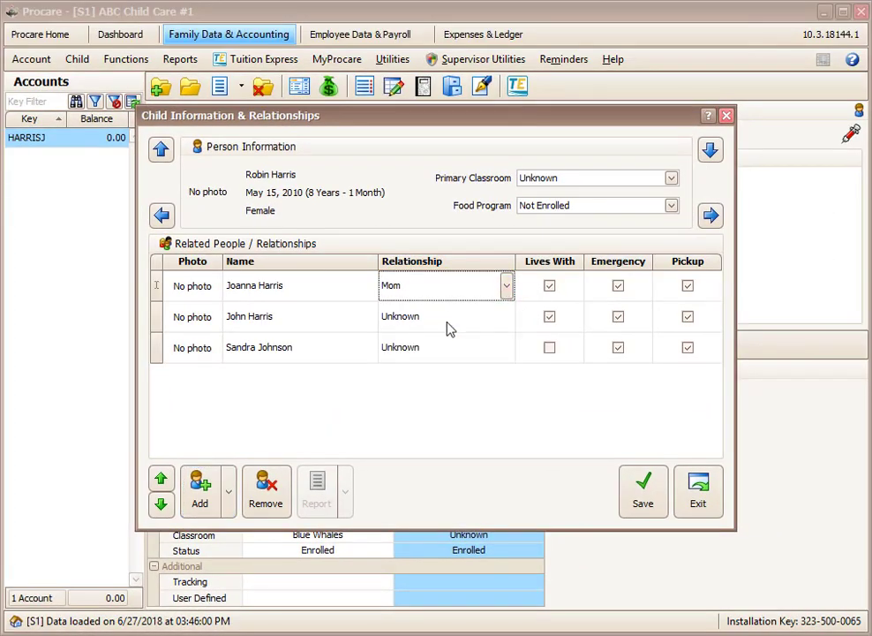
pyautogui.click(451, 318)
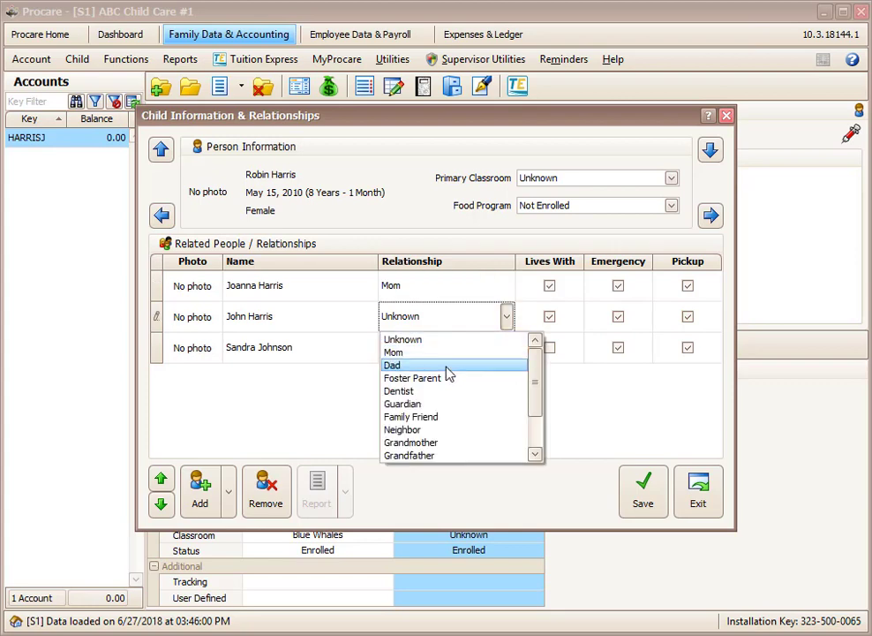
pyautogui.click(449, 372)
pyautogui.click(456, 350)
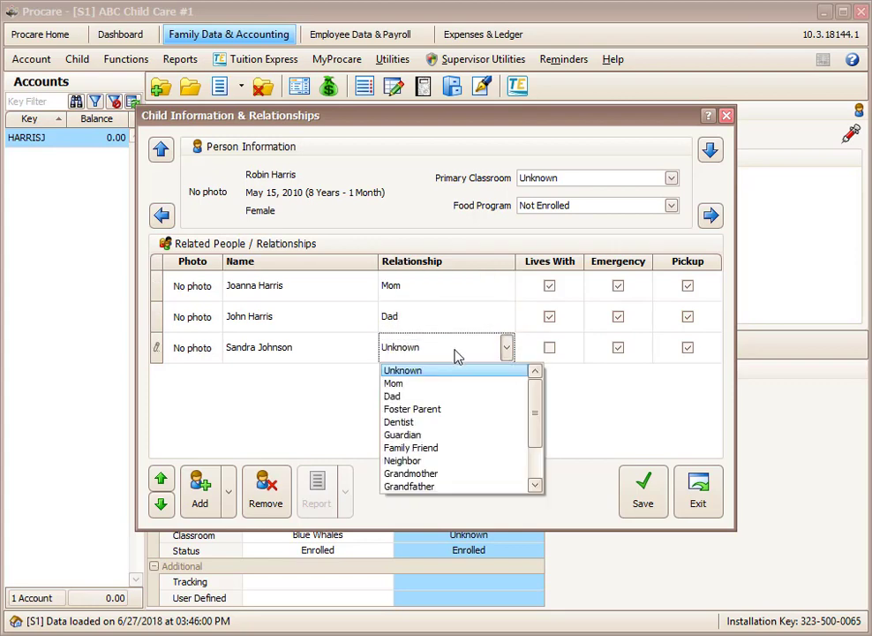
pyautogui.click(461, 449)
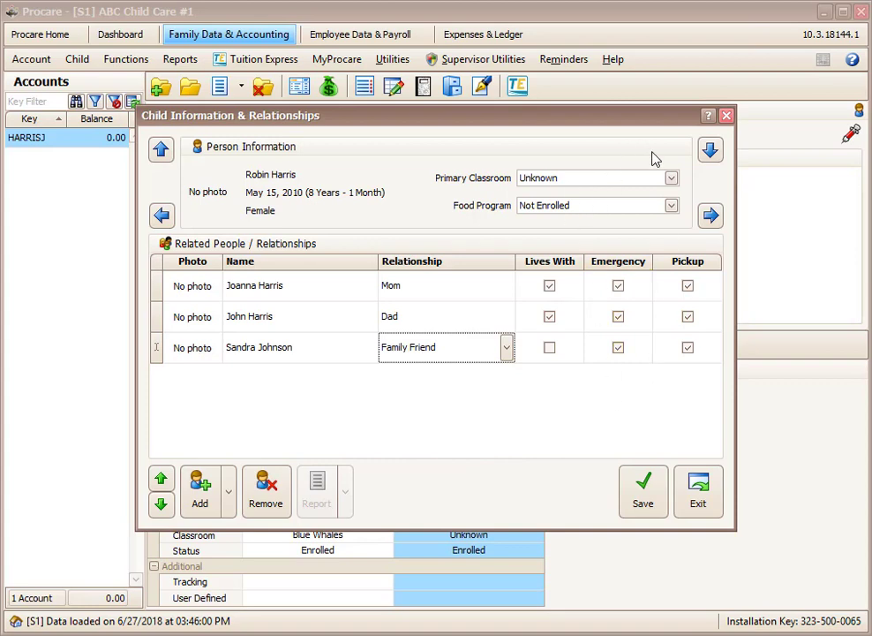
# Assign the girl to the After School classroom and save.
pyautogui.click(671, 179)
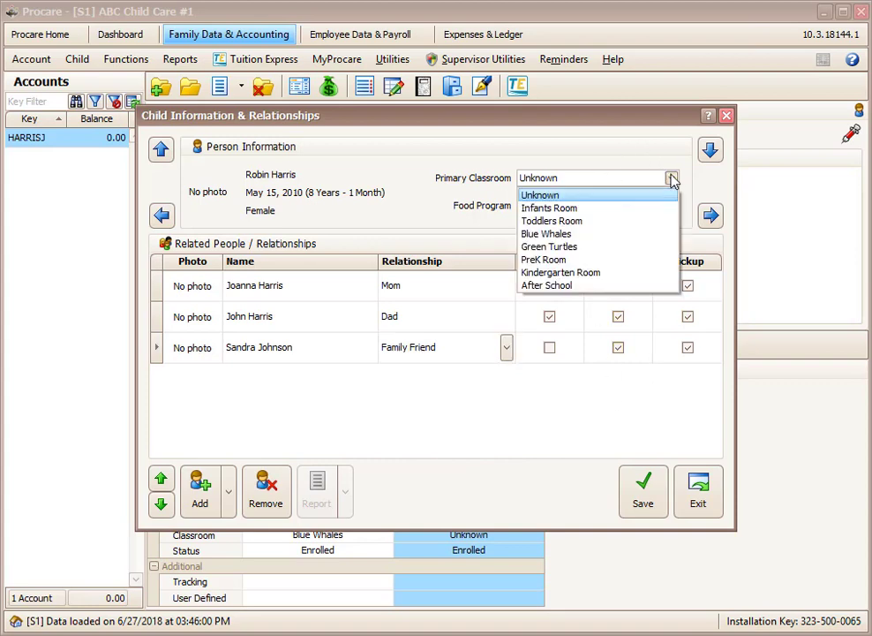
pyautogui.click(574, 286)
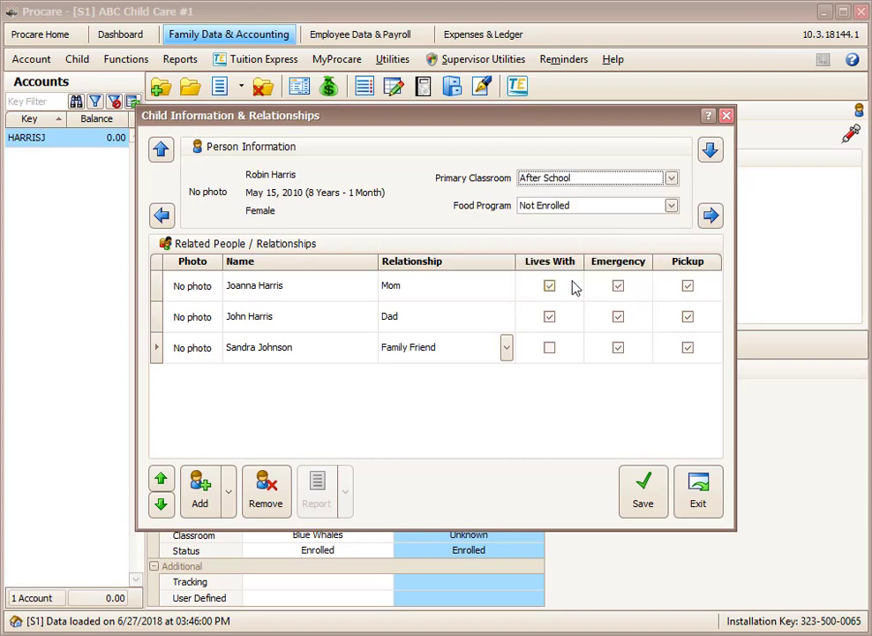
pyautogui.click(641, 497)
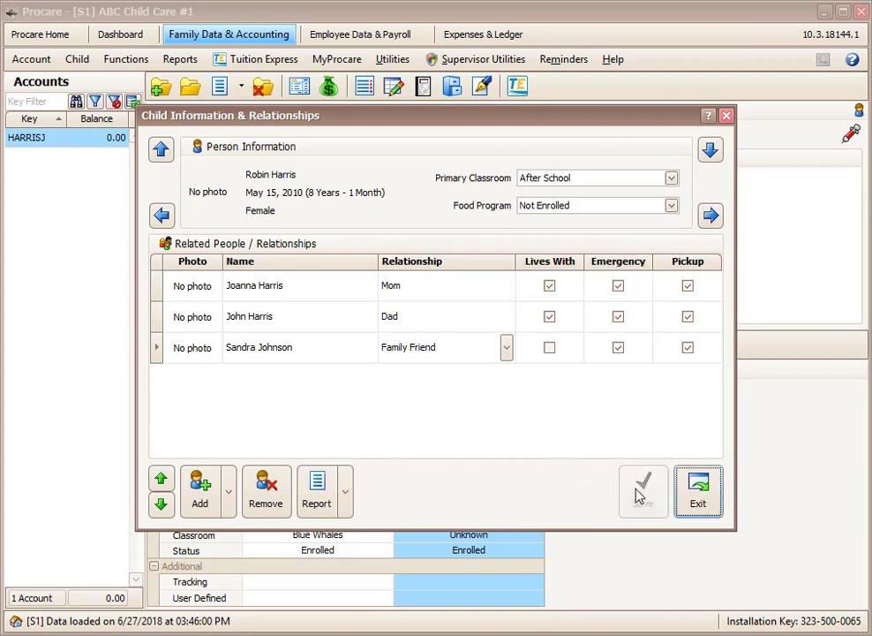
# Review the son's and daughter's related people, then close Child Information & Relationships.
pyautogui.click(162, 216)
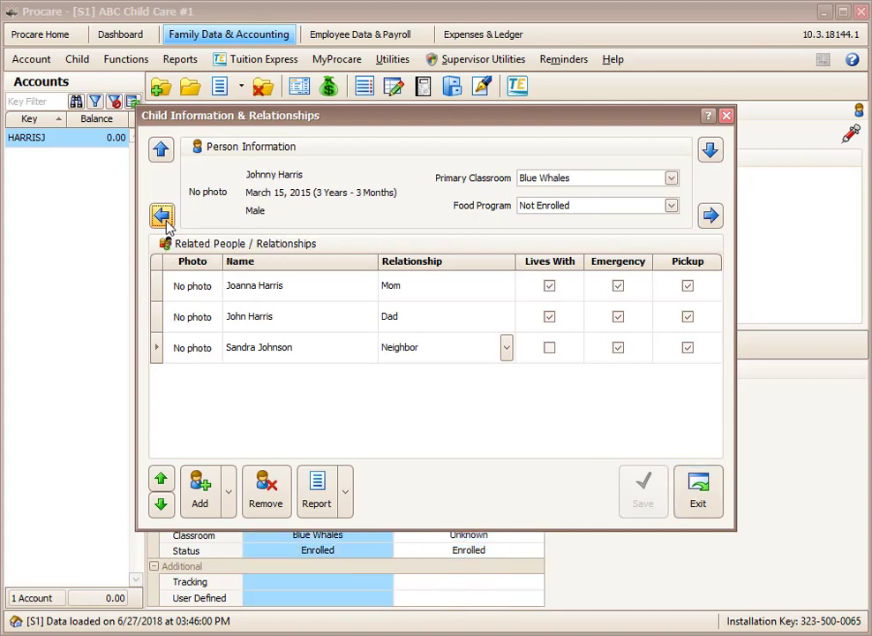
pyautogui.click(712, 216)
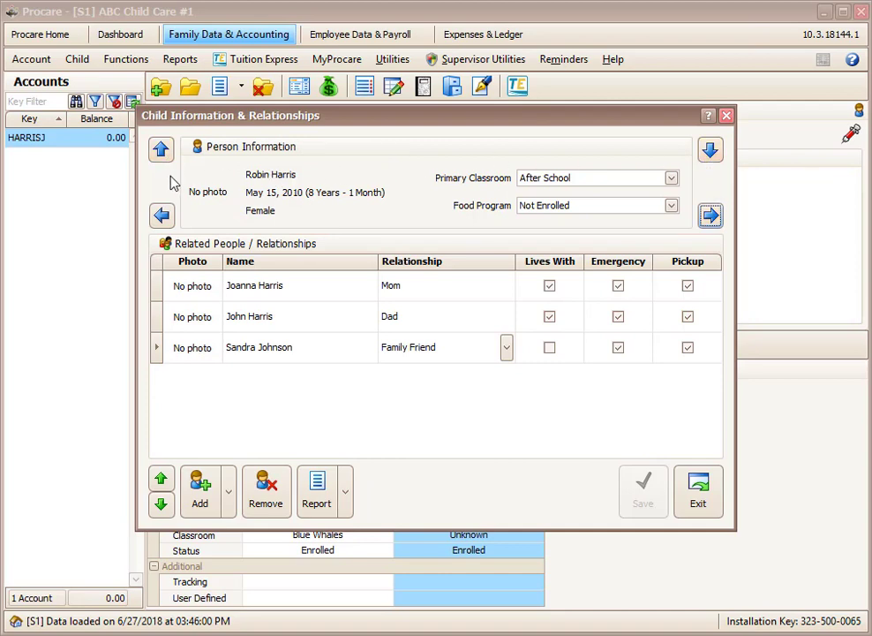
pyautogui.click(702, 501)
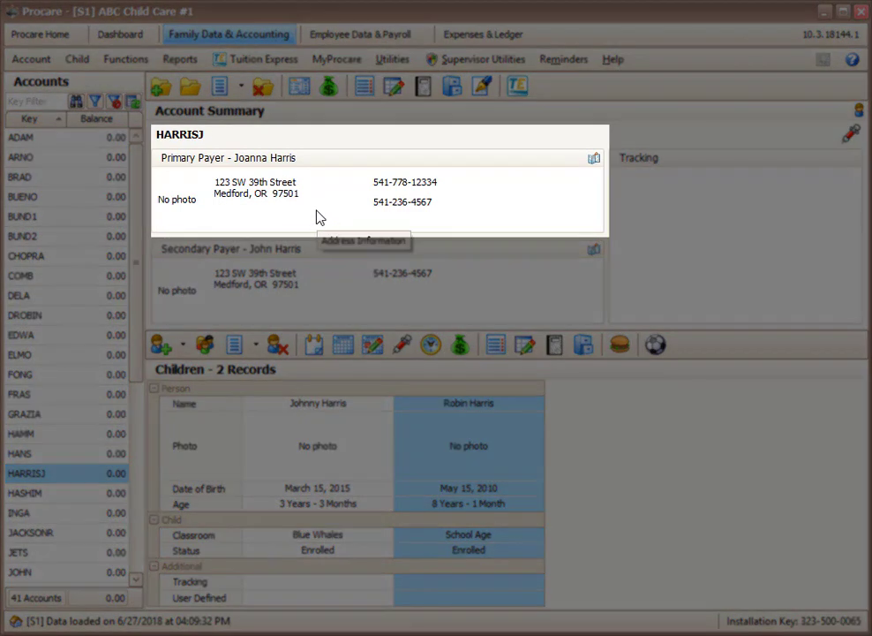
pyautogui.doubleClick(319, 218)
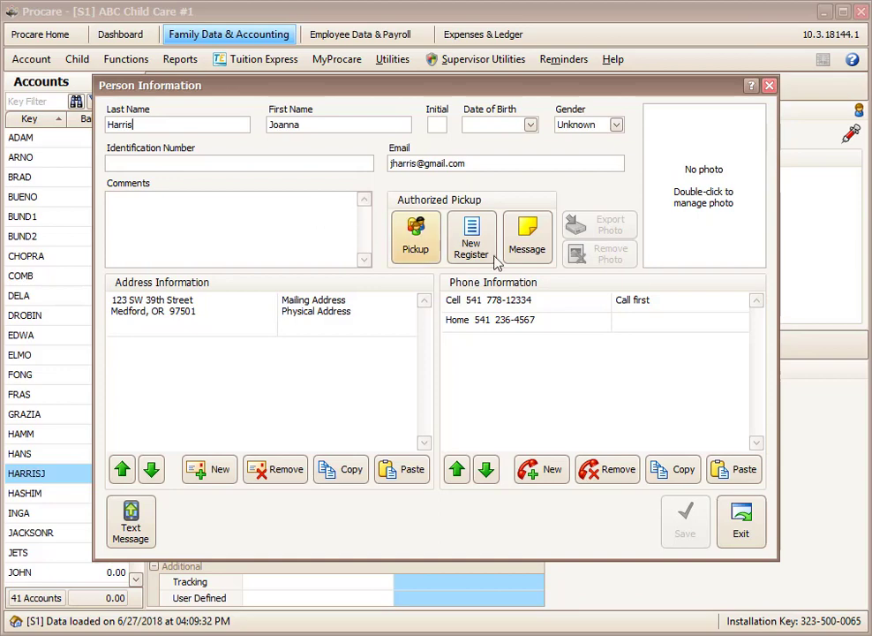
pyautogui.click(540, 301)
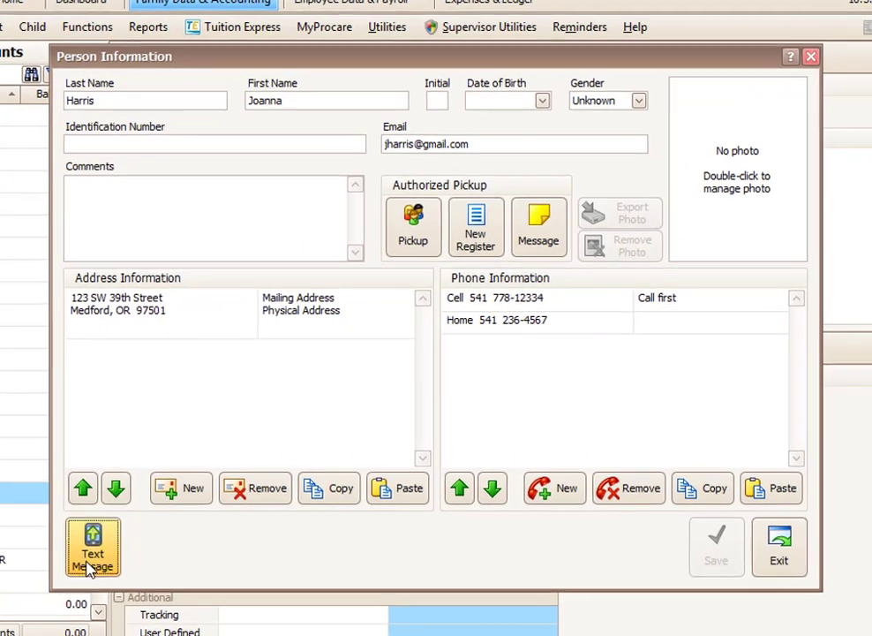
pyautogui.click(90, 565)
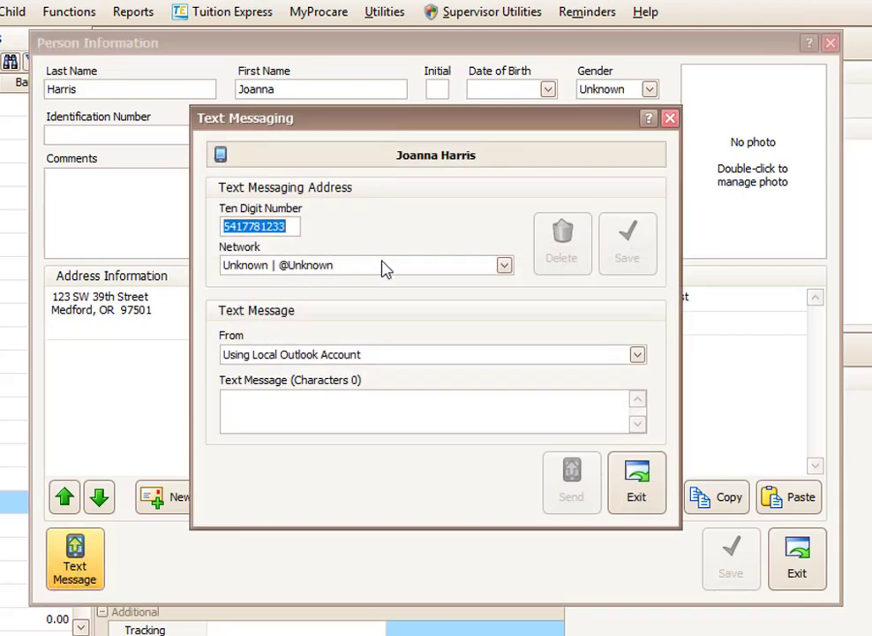
pyautogui.click(504, 266)
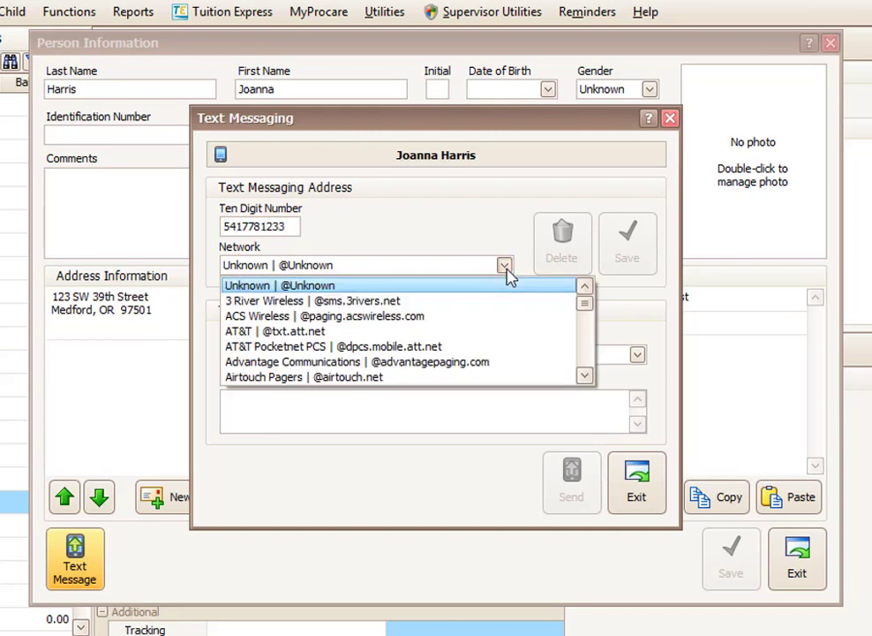
pyautogui.click(425, 332)
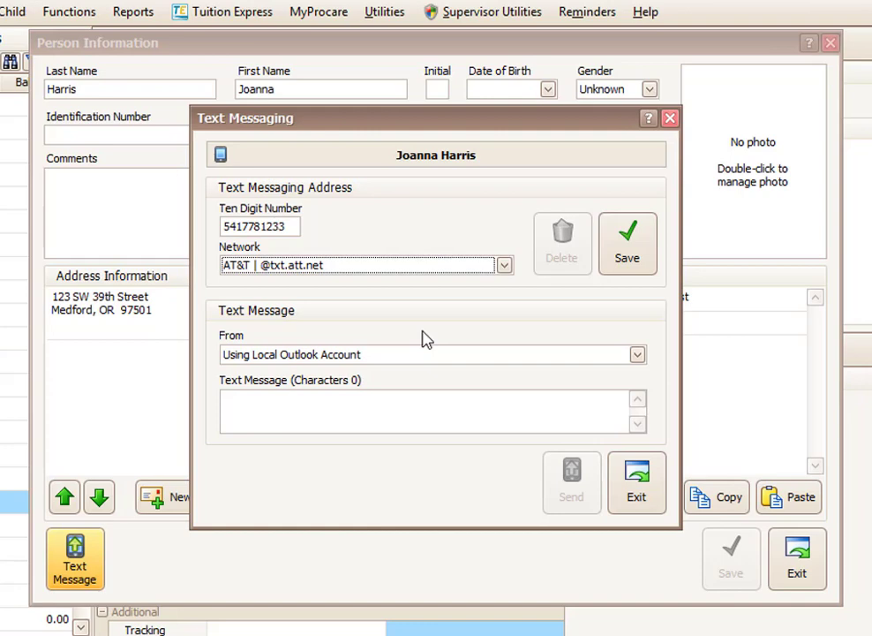
pyautogui.click(634, 253)
pyautogui.click(637, 494)
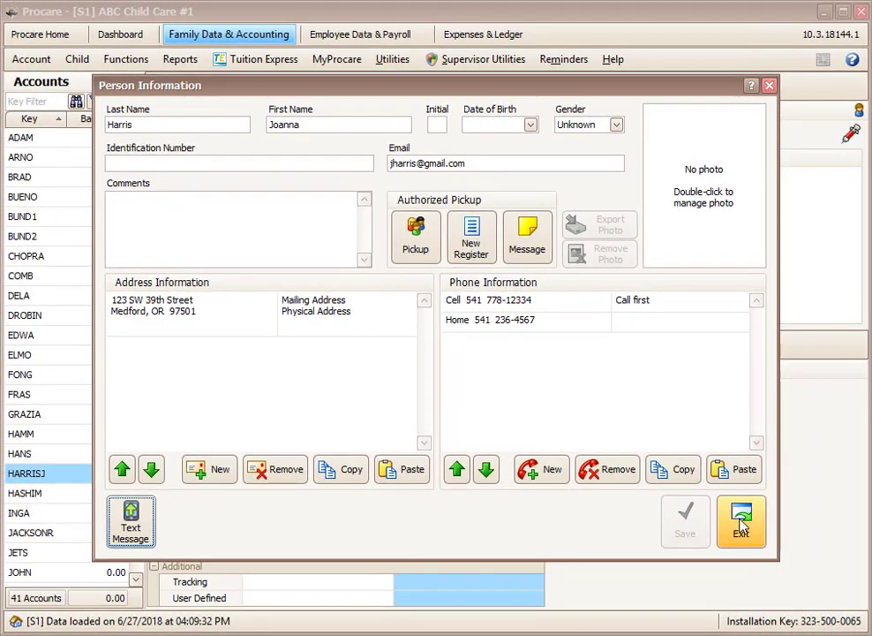
# Close the payer details, view another family's account, and try filtering account keys by 'ar'.
pyautogui.click(742, 527)
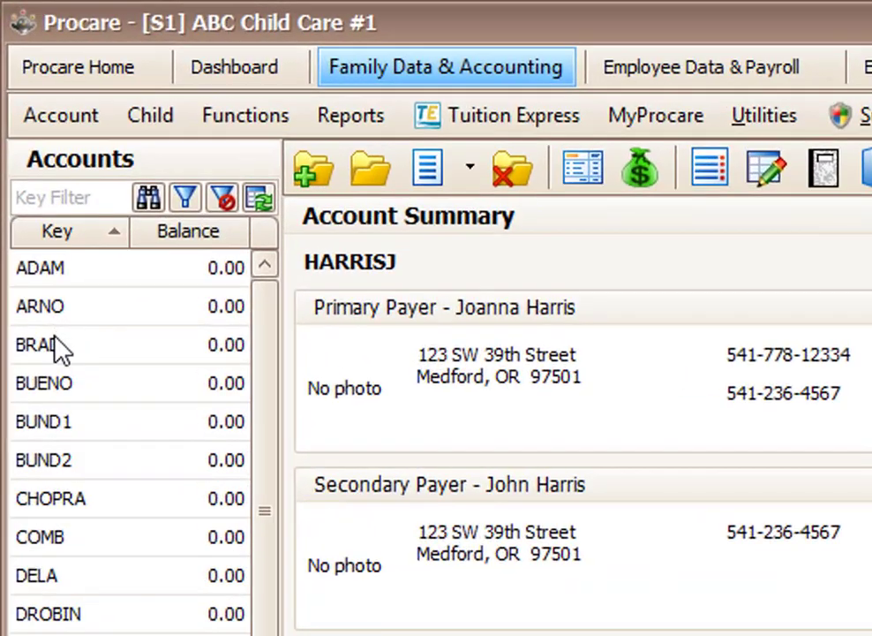
pyautogui.click(50, 368)
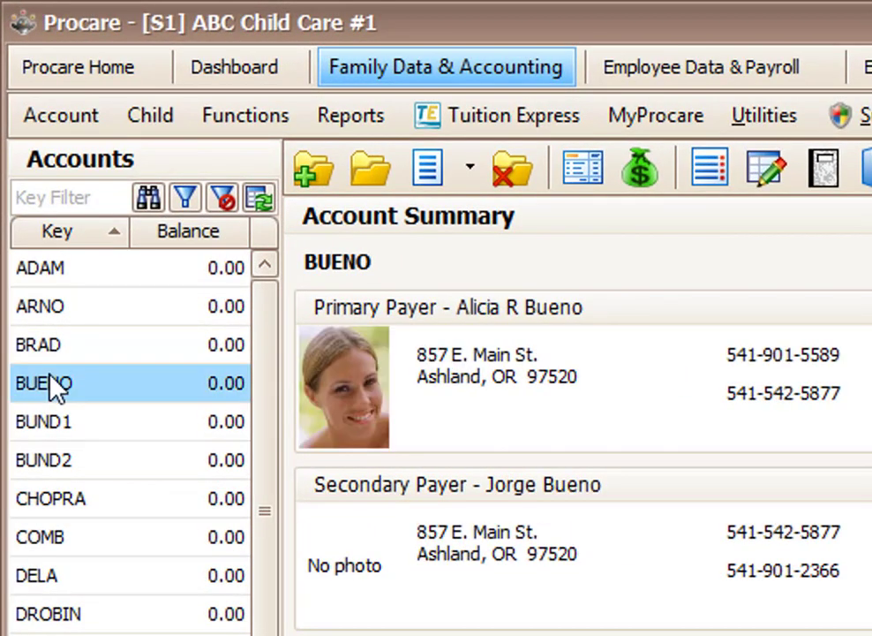
pyautogui.click(55, 200)
pyautogui.write('ar')
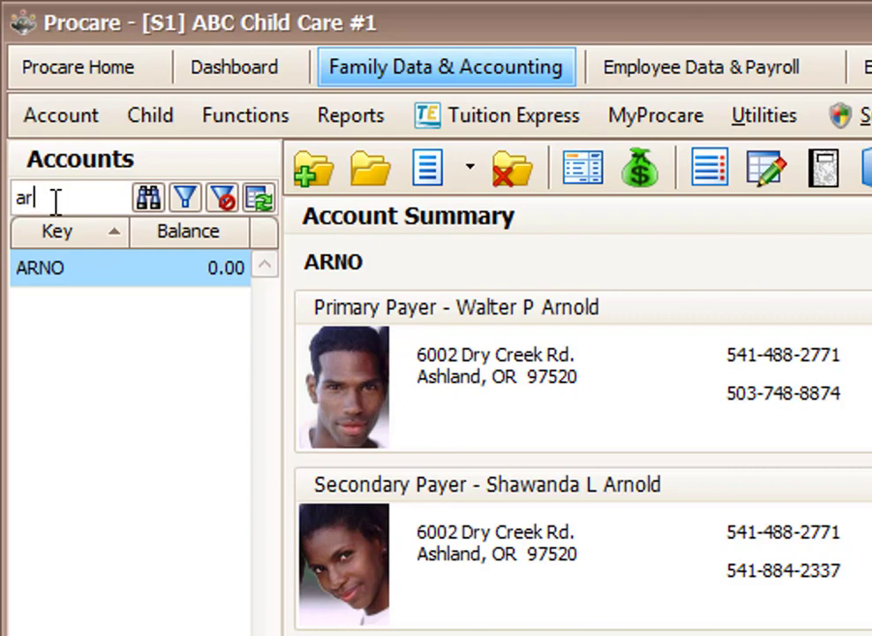
pyautogui.click(225, 203)
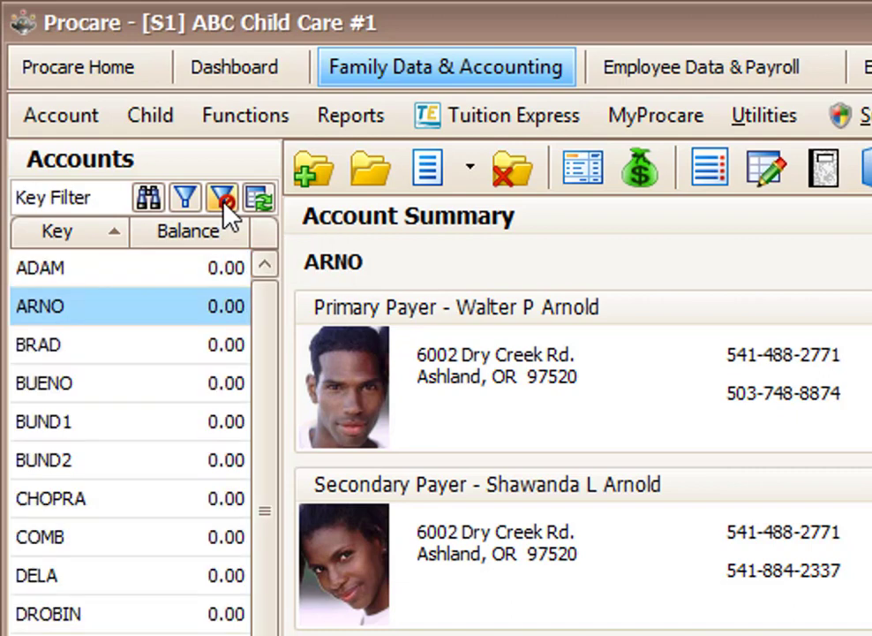
pyautogui.click(59, 189)
pyautogui.write('ha')
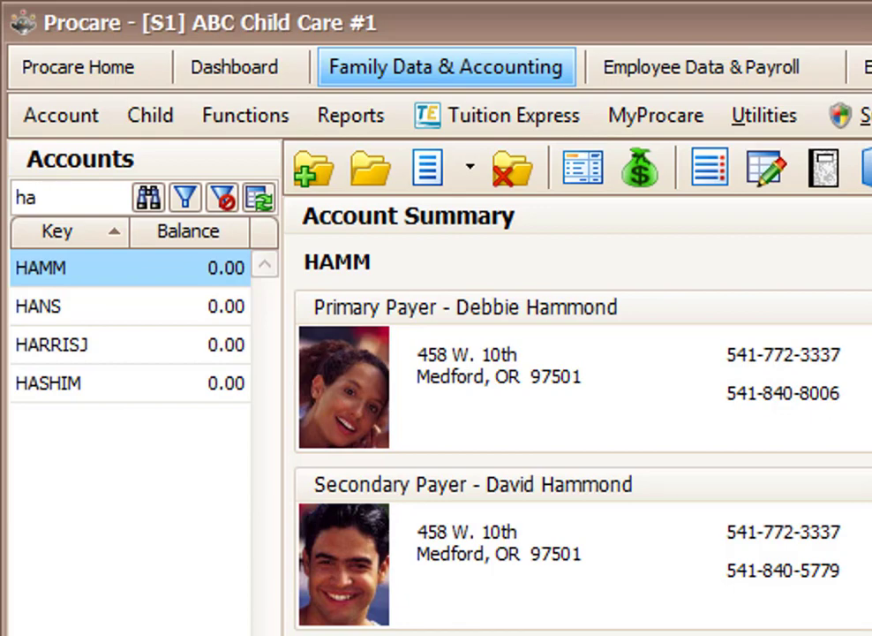
pyautogui.click(44, 340)
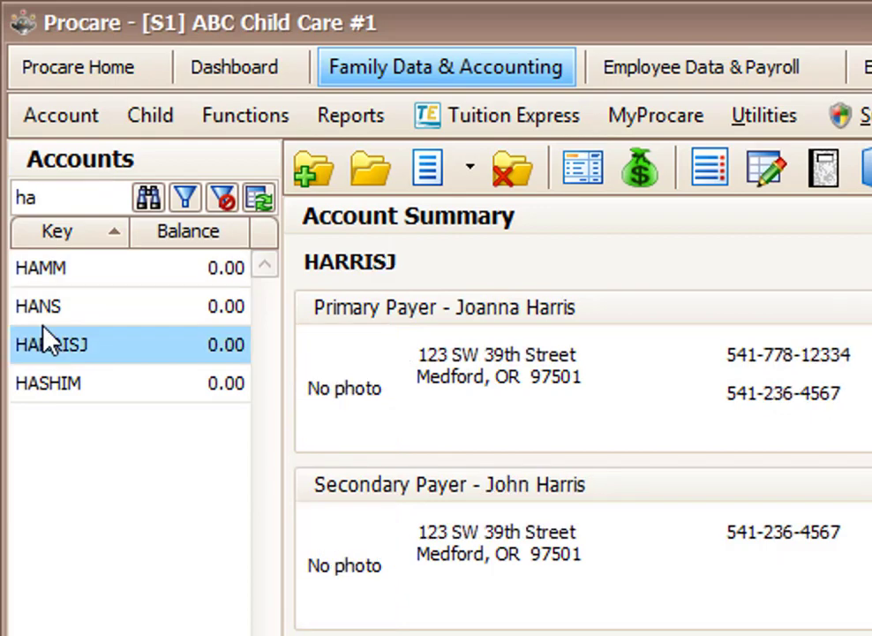